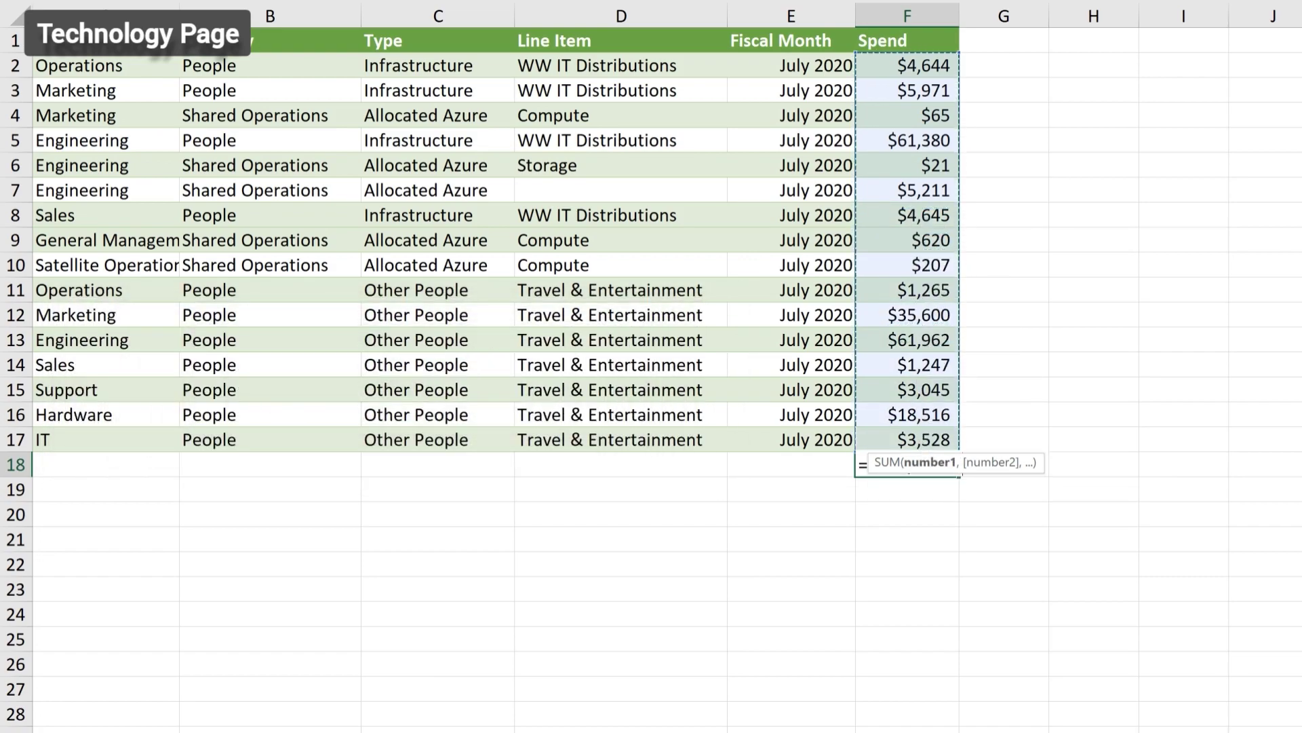
# Step: Complete the =SUM(F2:F17) formula in F18 to total the Spend column
pyautogui.write(')')
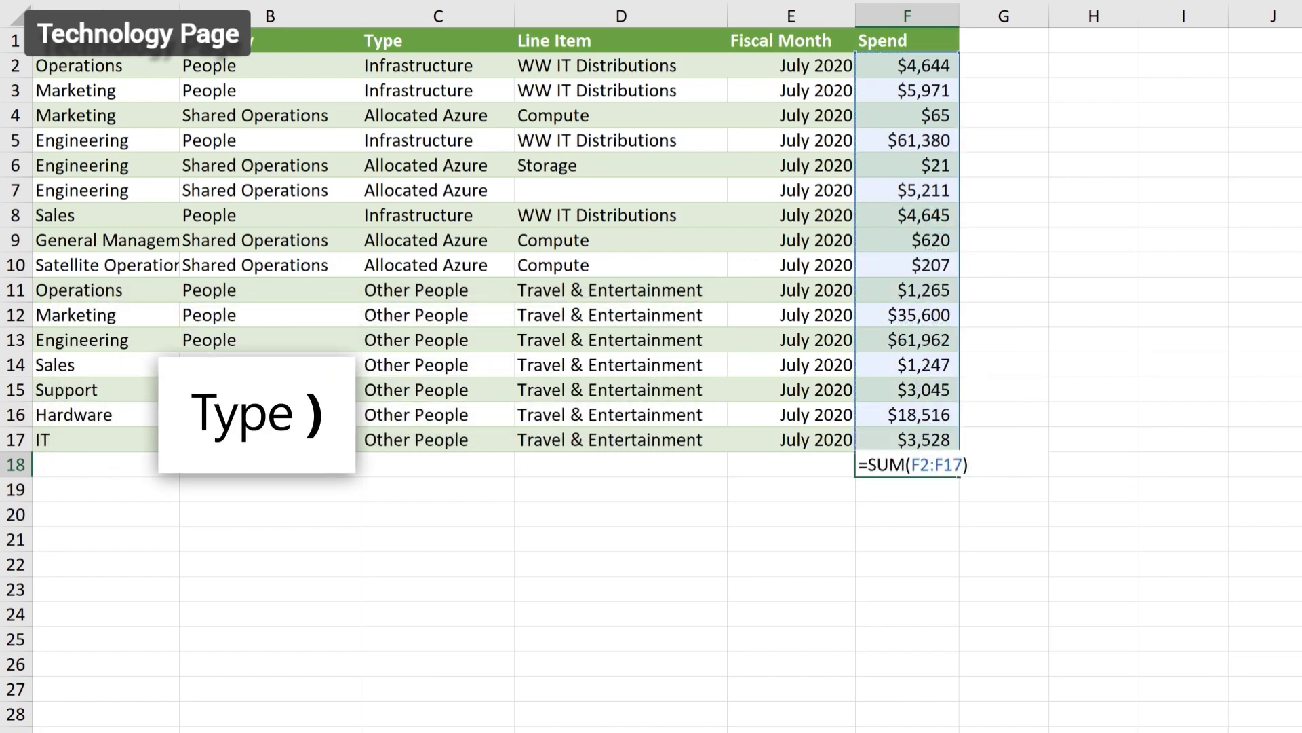
pyautogui.press('Return')
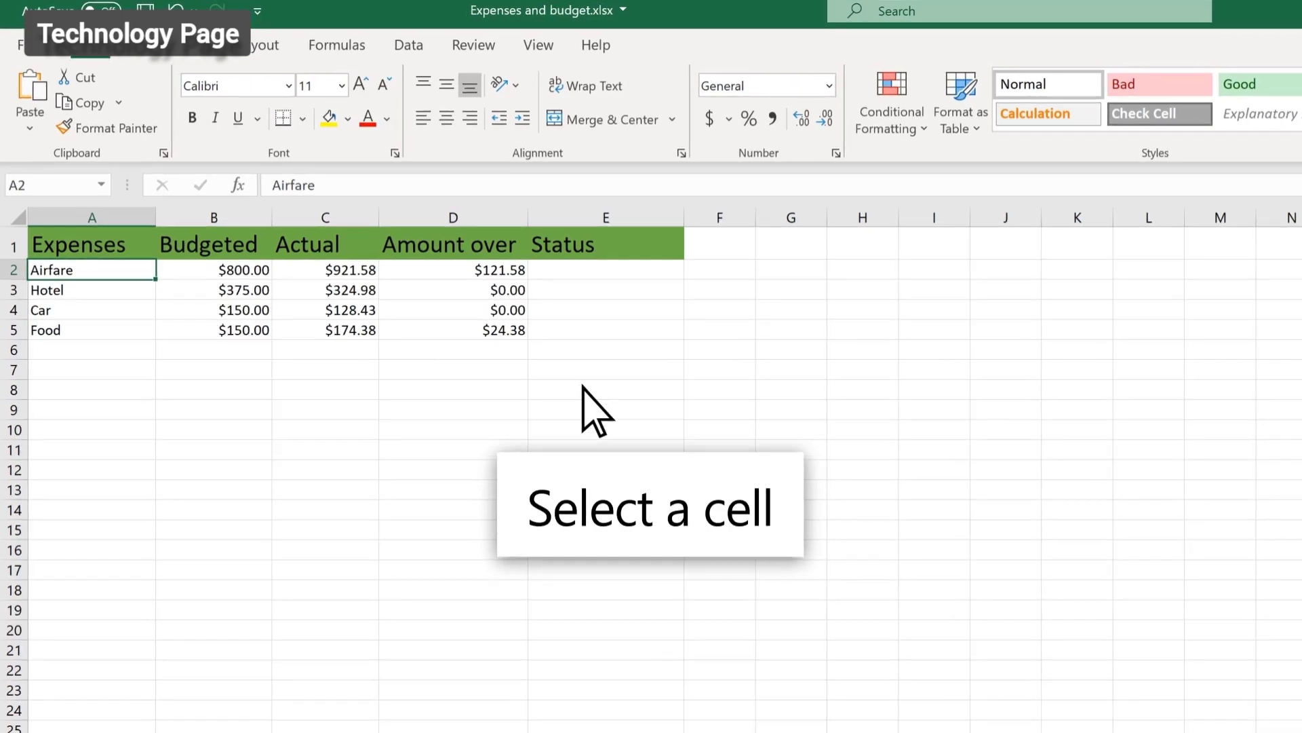
# Step: Enter =IF(C2>=B2, "over budget", "under budget") in the Airfare row's Status cell E2 and fill it down through E5
pyautogui.click(586, 271)
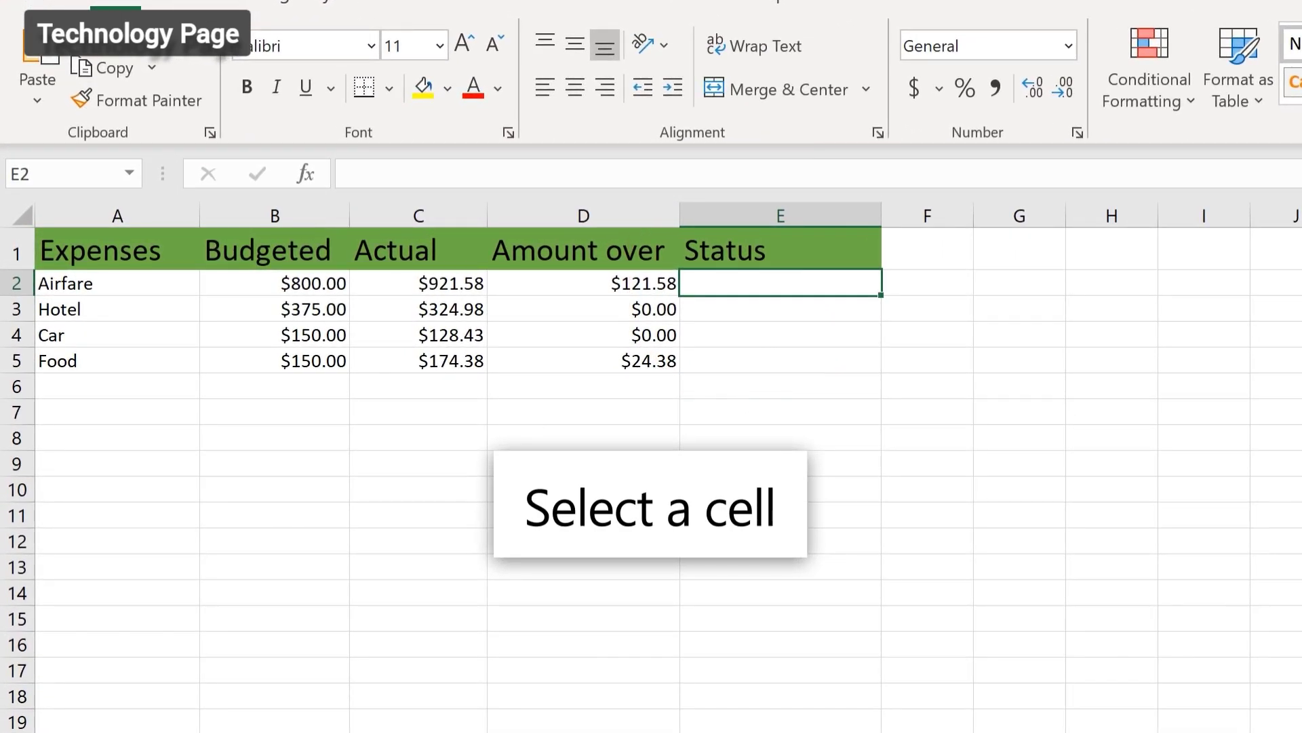
pyautogui.write('=')
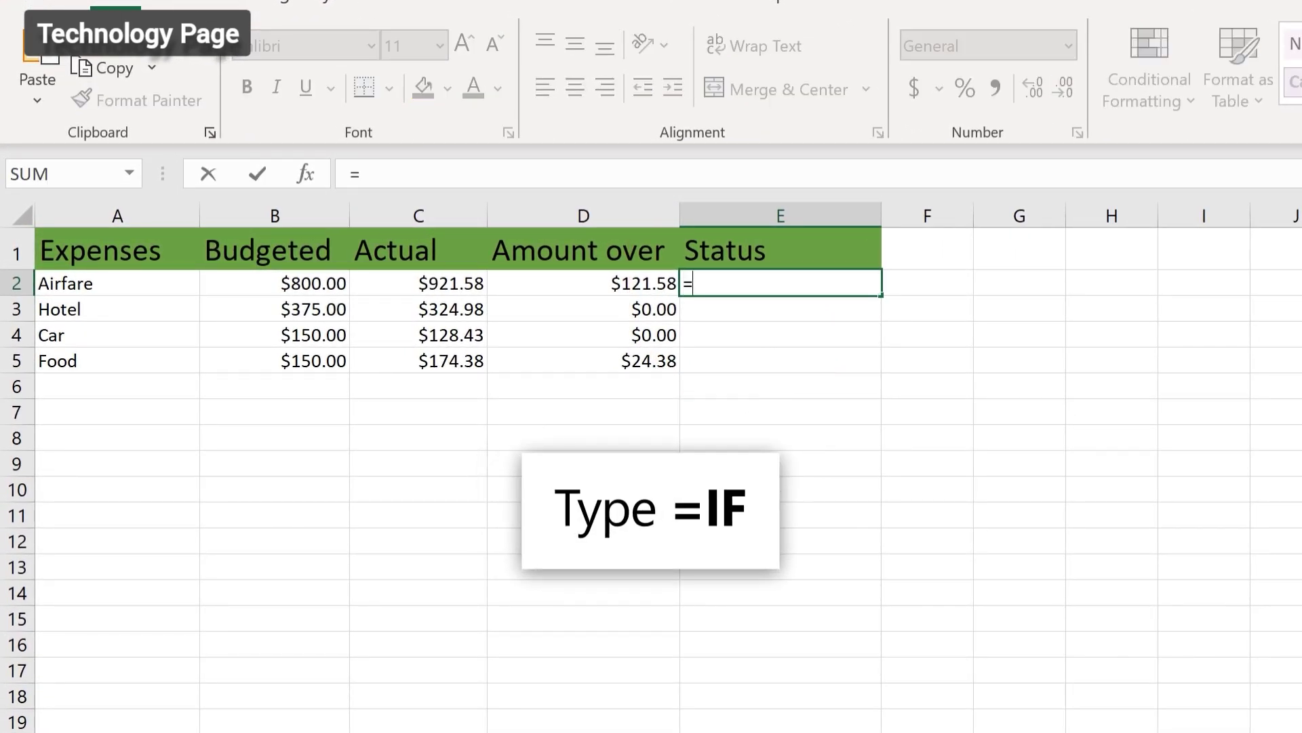
pyautogui.write('IF(')
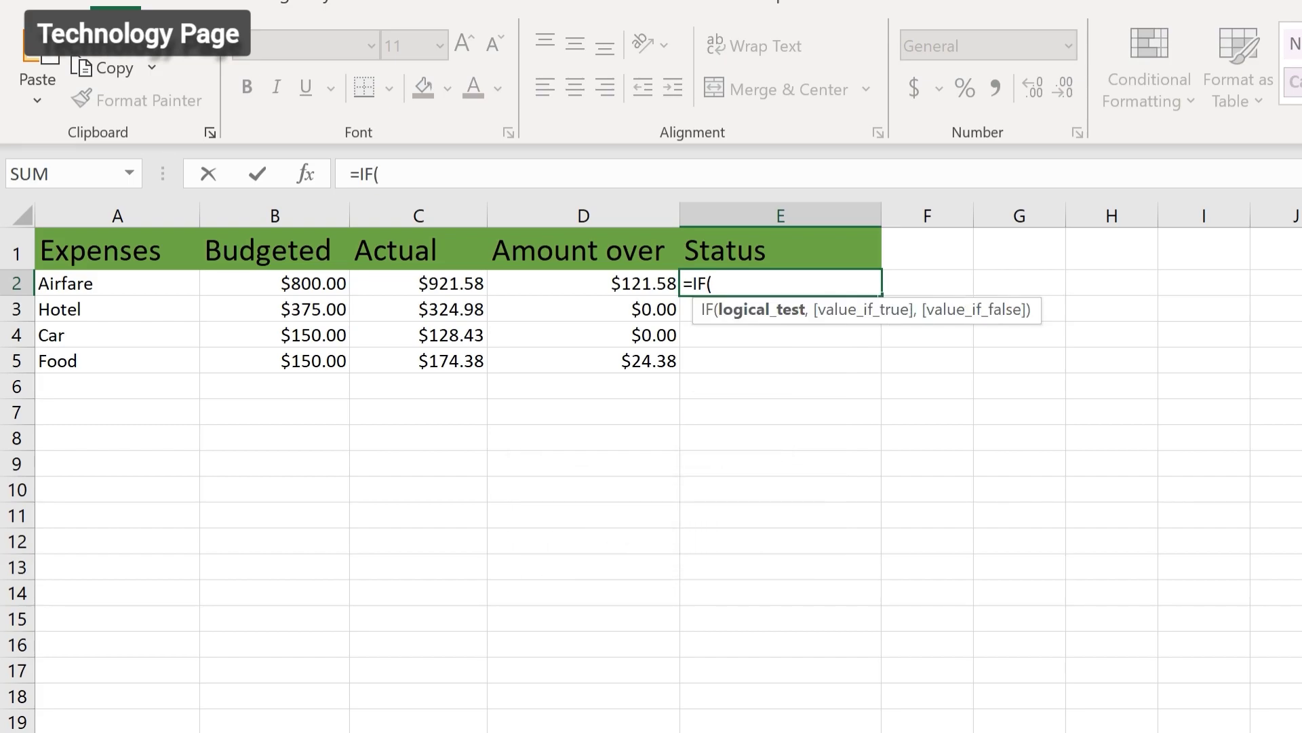
pyautogui.write('C2>=B2')
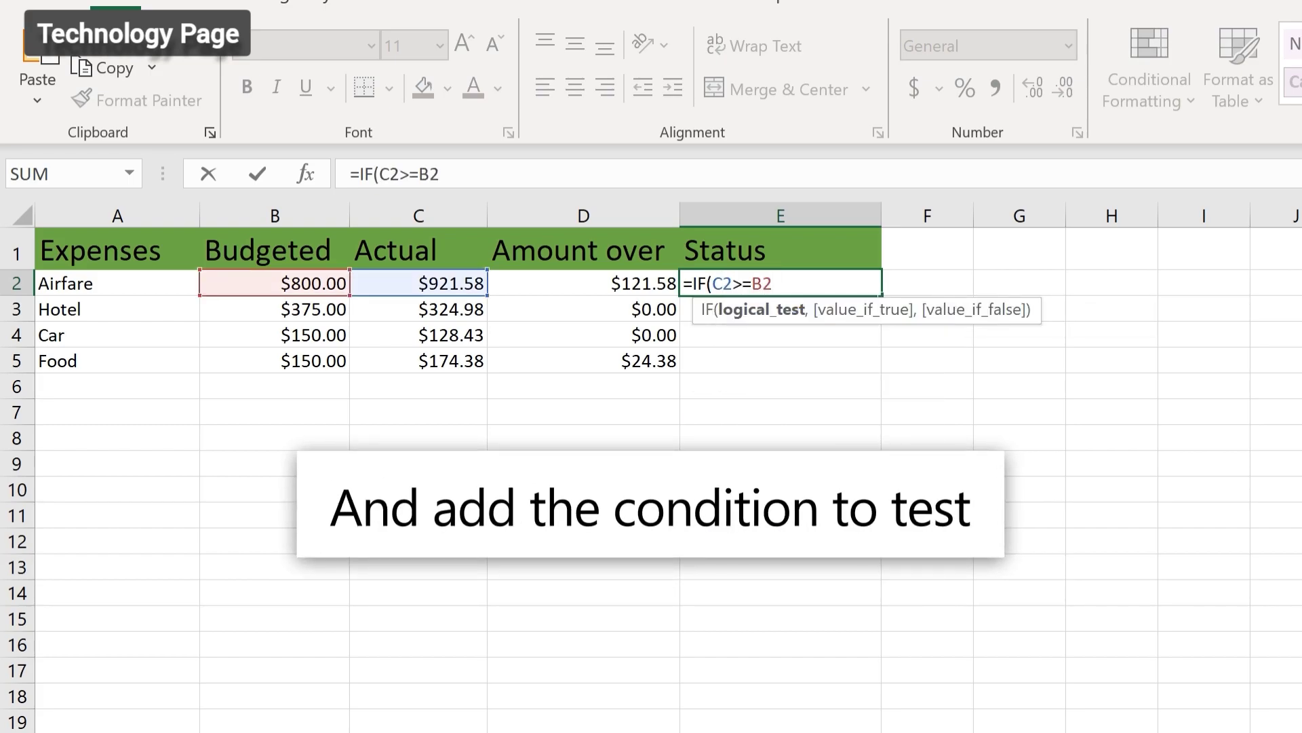
pyautogui.write(',')
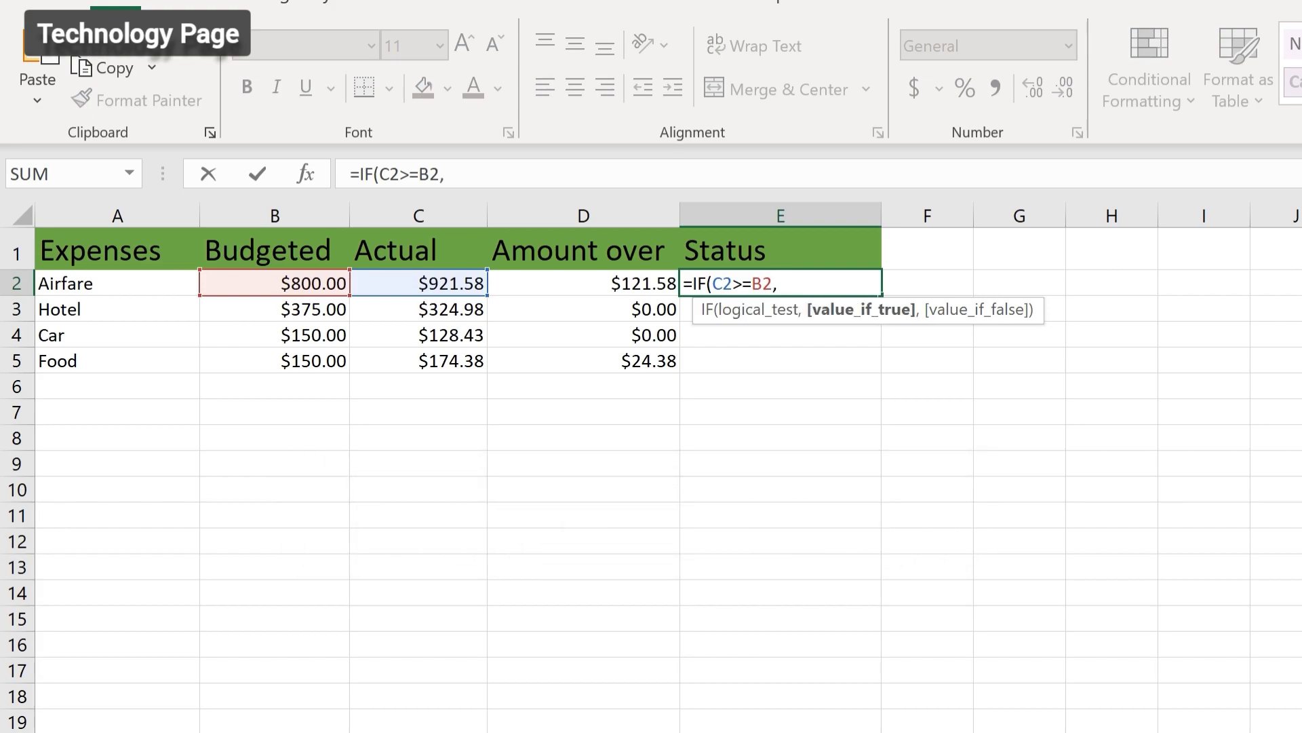
pyautogui.write(' "ove')
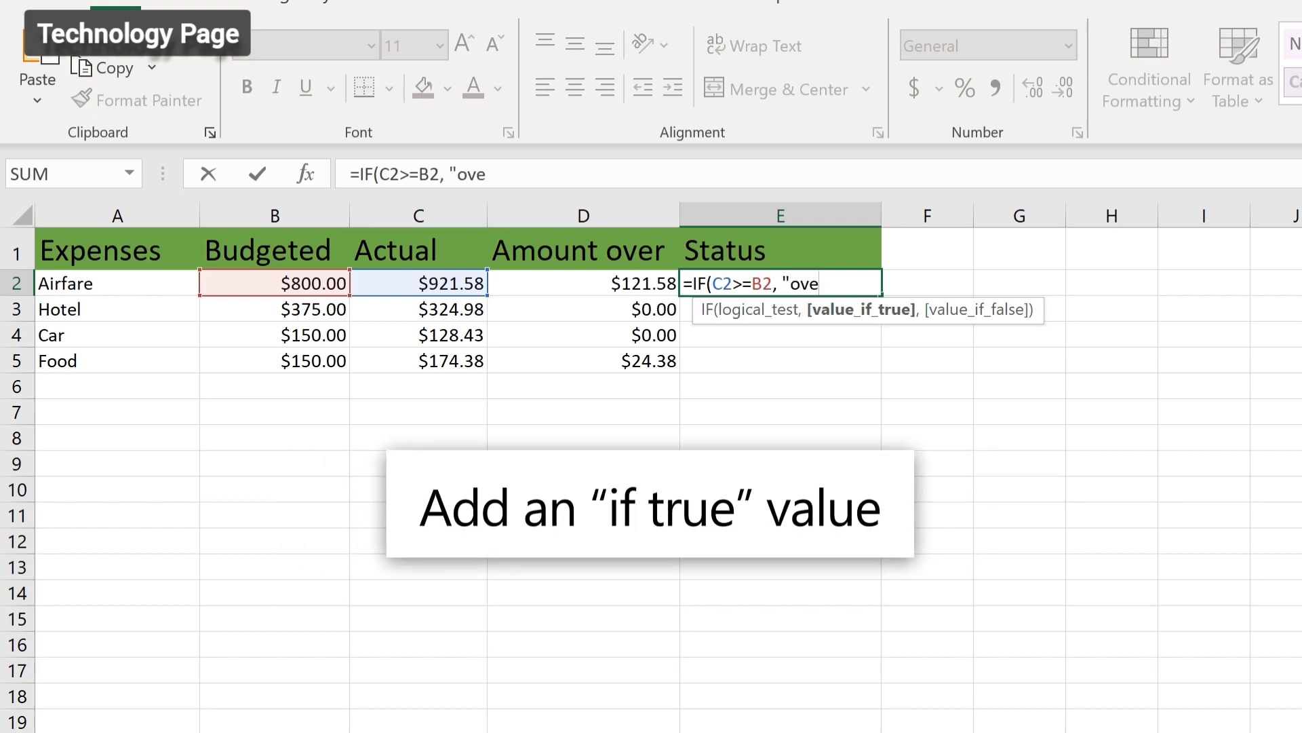
pyautogui.write('r budget"')
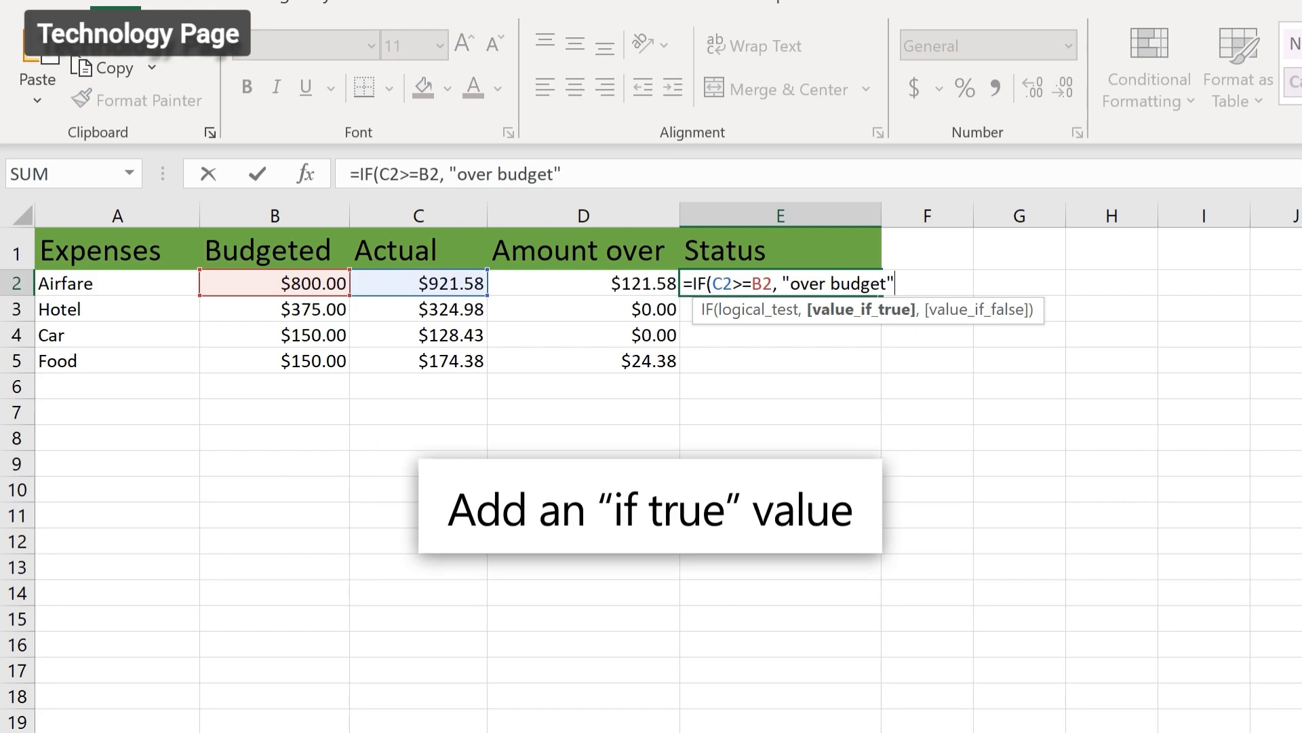
pyautogui.write(', "under budget"')
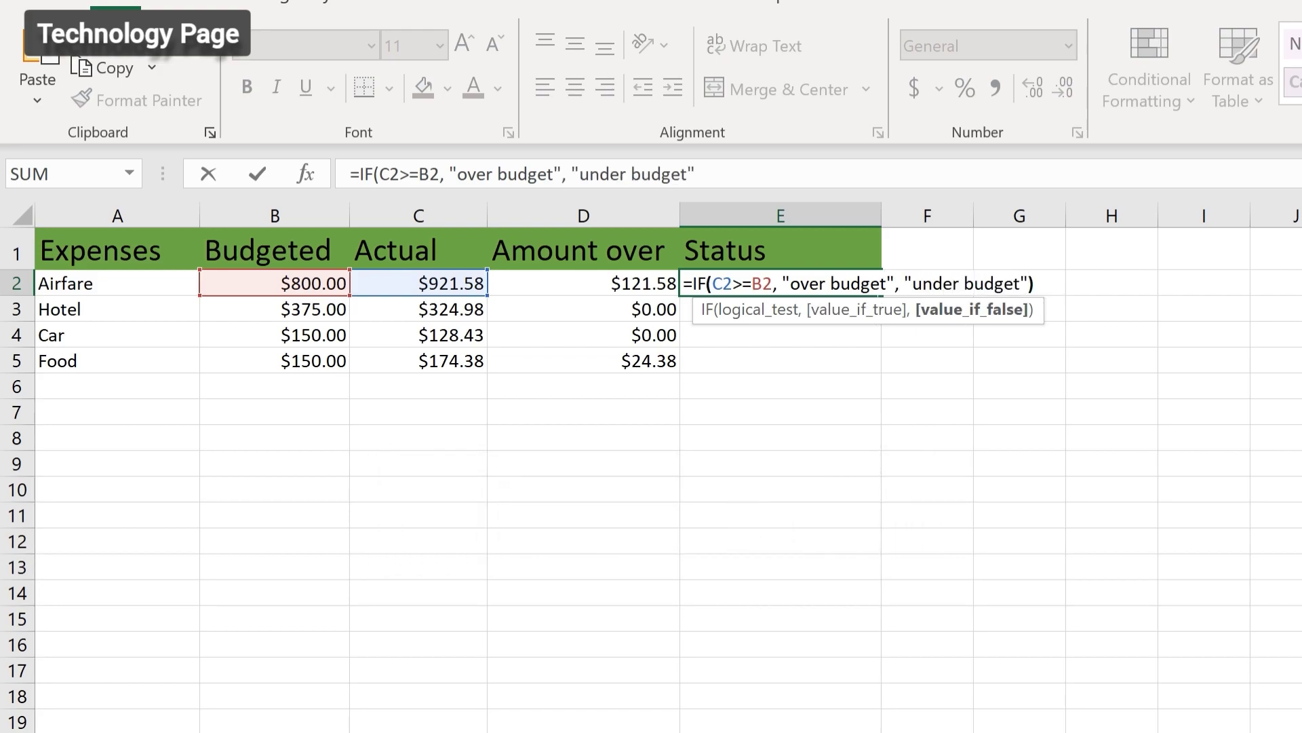
pyautogui.write(')')
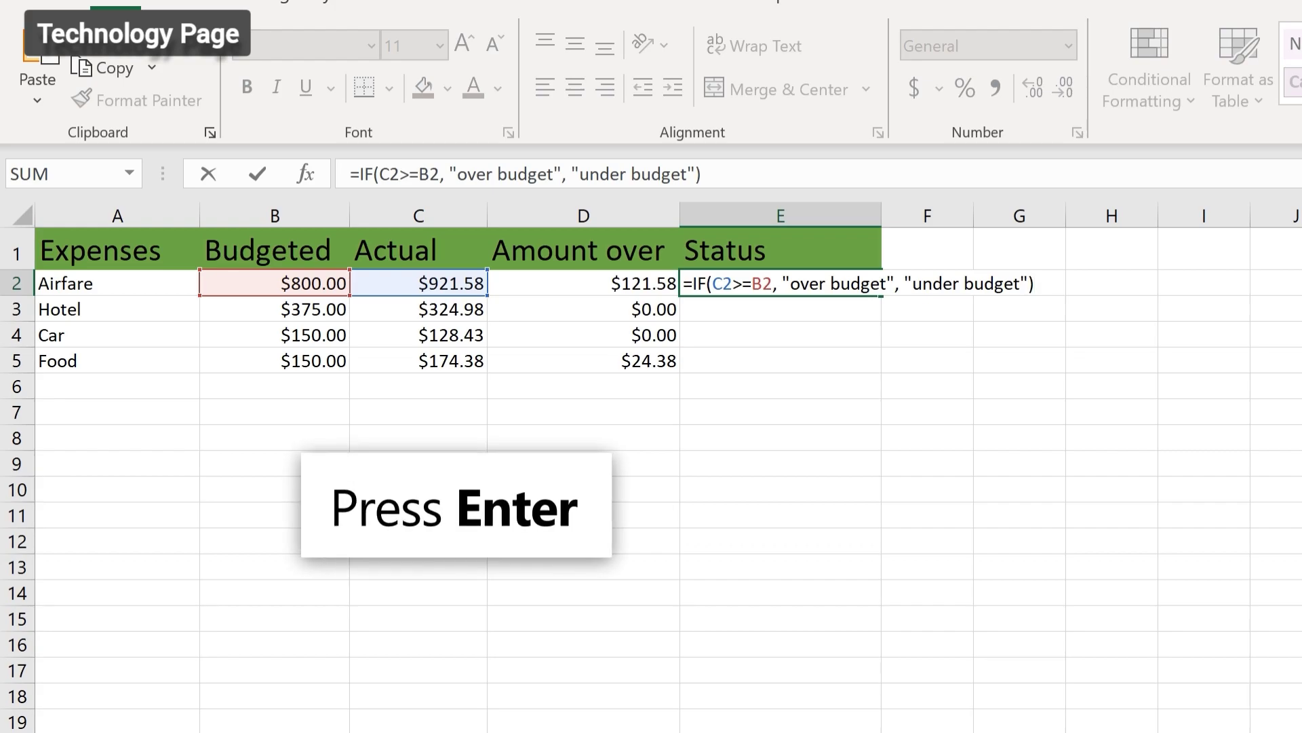
pyautogui.press('Return')
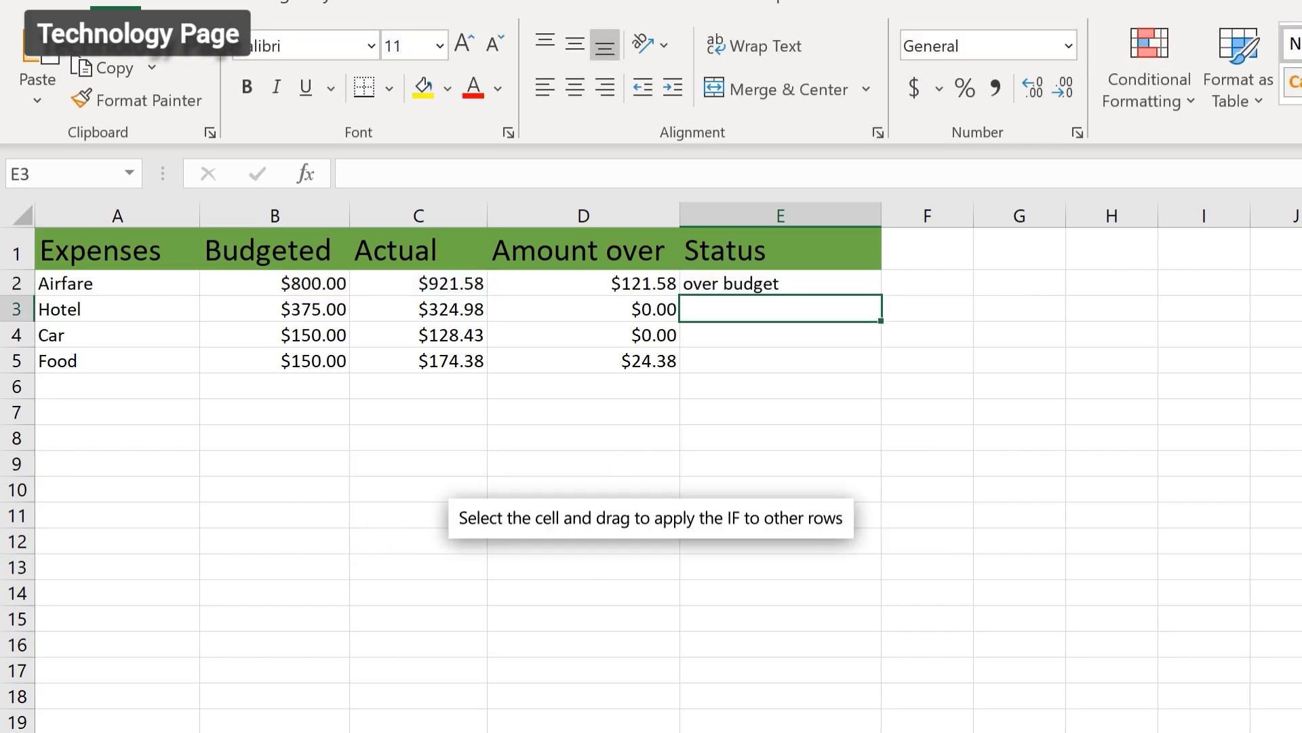
pyautogui.click(753, 285)
pyautogui.moveTo(880, 296); pyautogui.dragTo(879, 372)
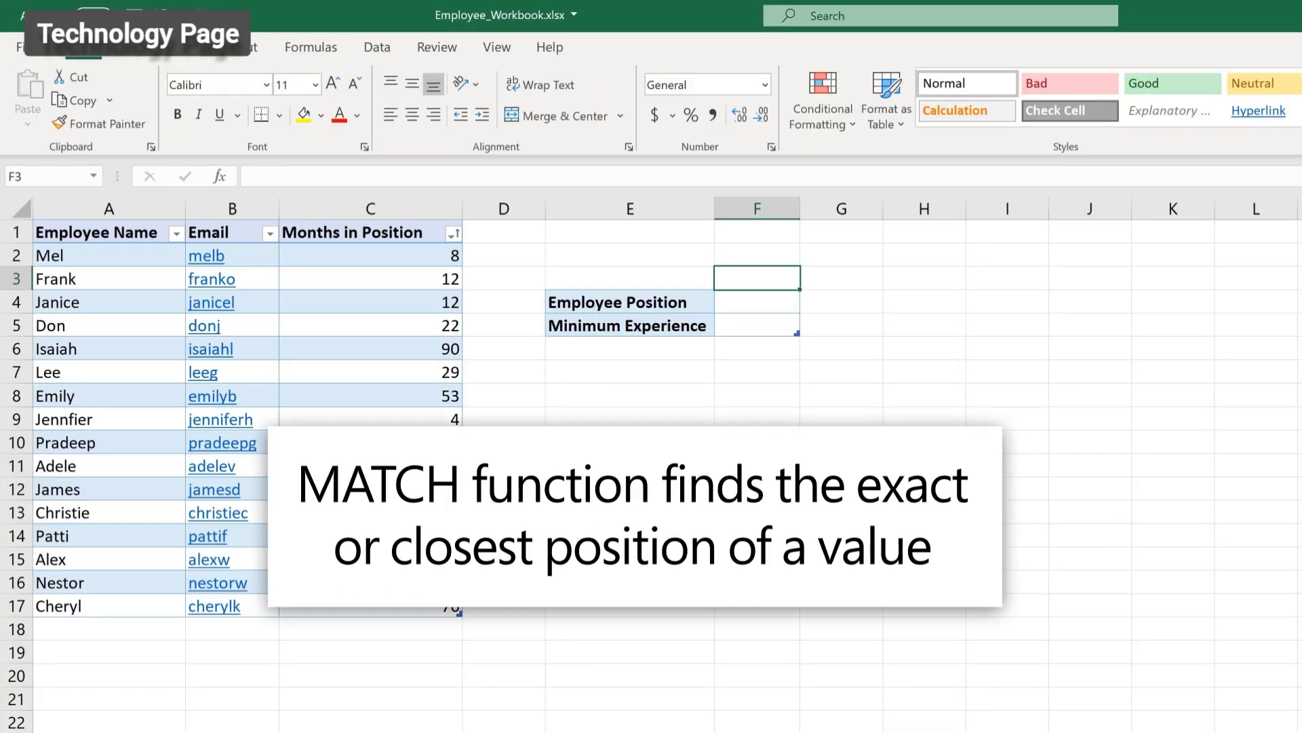
# Step: Insert a MATCH function in F4 with the quoted employee name from A16 as lookup value, lookup array A2:A17 and match type 0
pyautogui.click(794, 303)
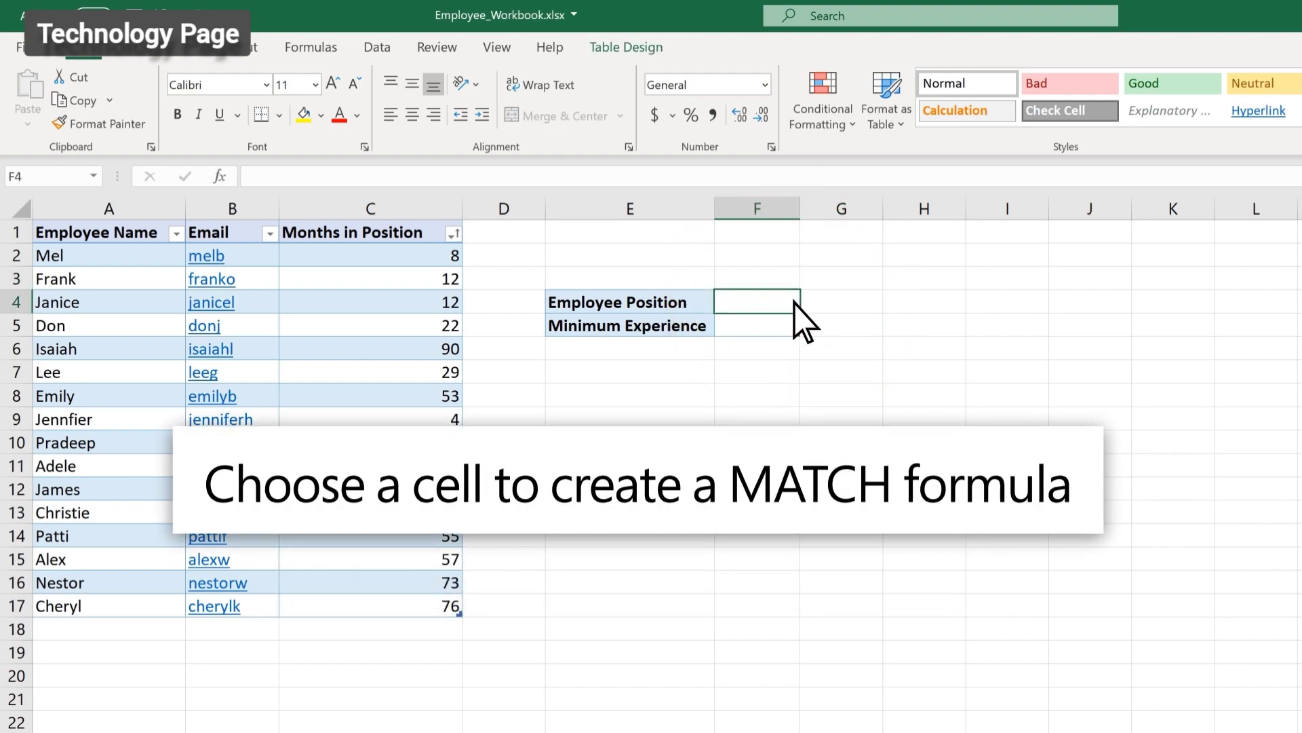
pyautogui.click(343, 52)
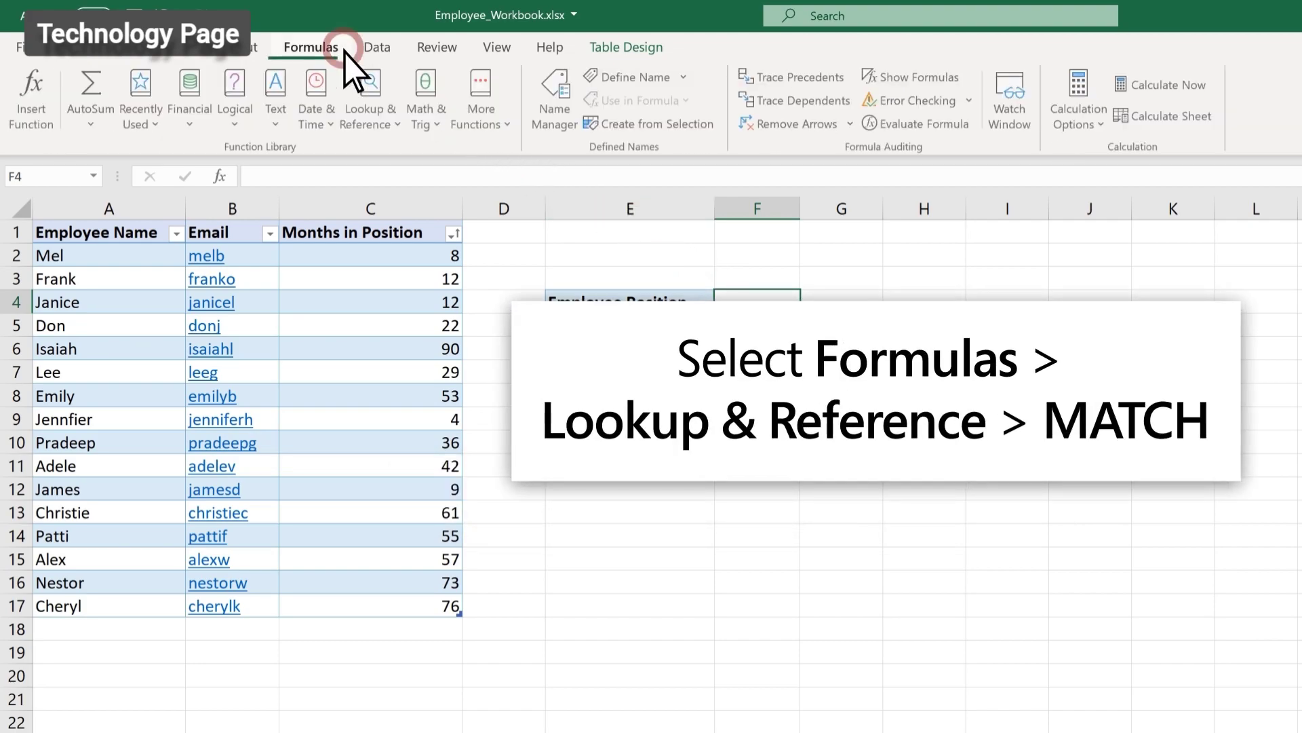
pyautogui.click(395, 117)
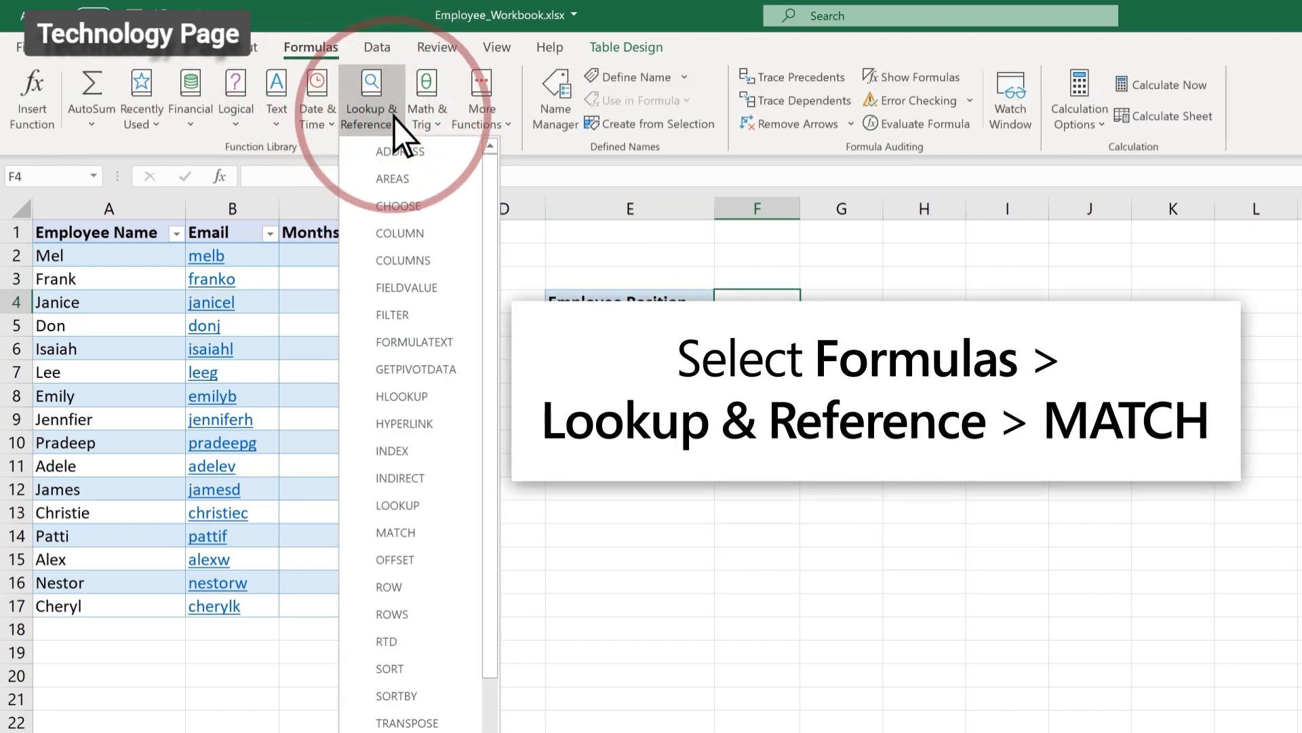
pyautogui.click(427, 532)
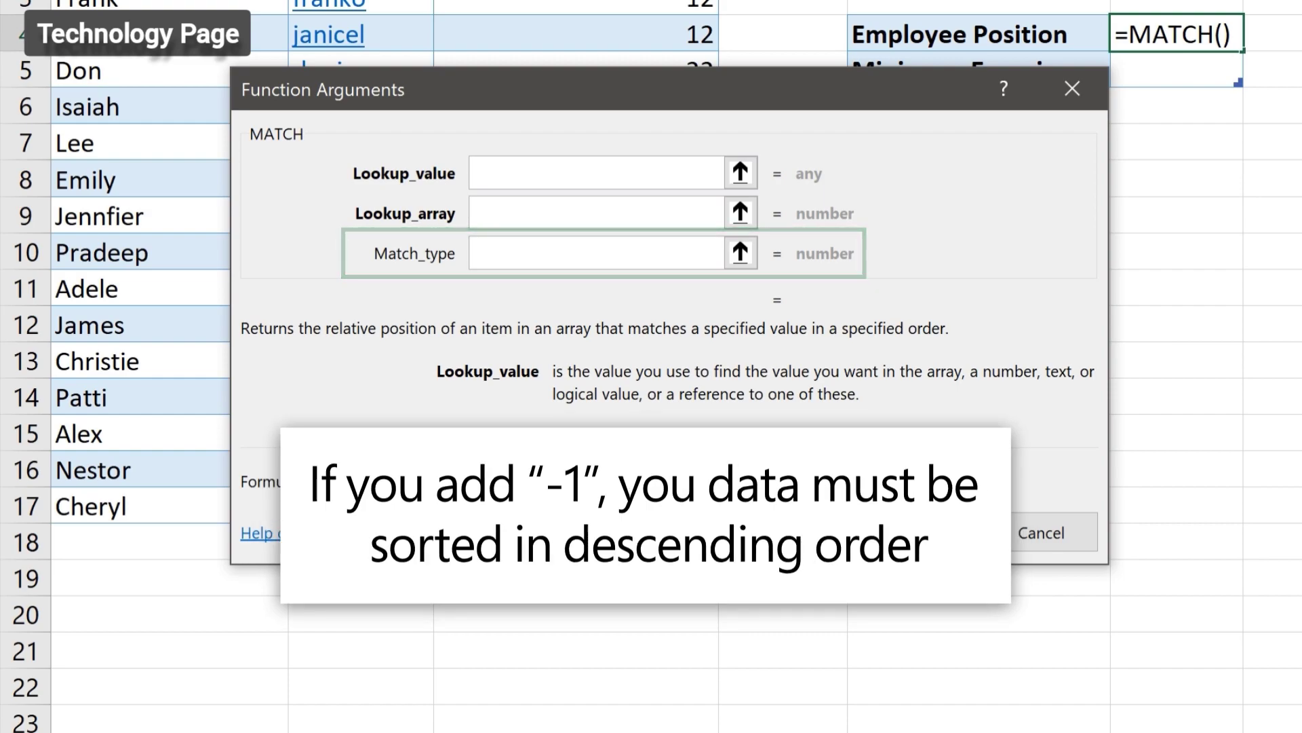
pyautogui.write('"Nestor"')
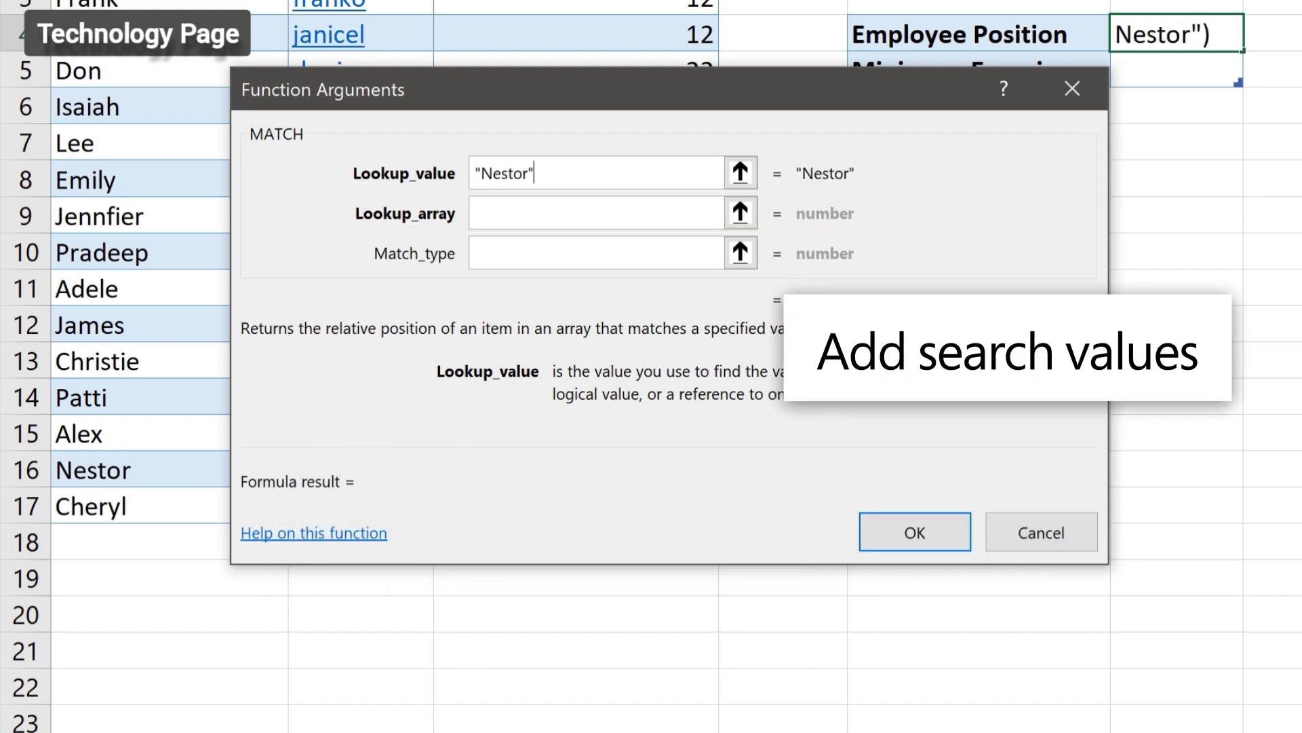
pyautogui.press('Tab')
pyautogui.write('A2:A17')
pyautogui.press('Tab')
pyautogui.write('0')
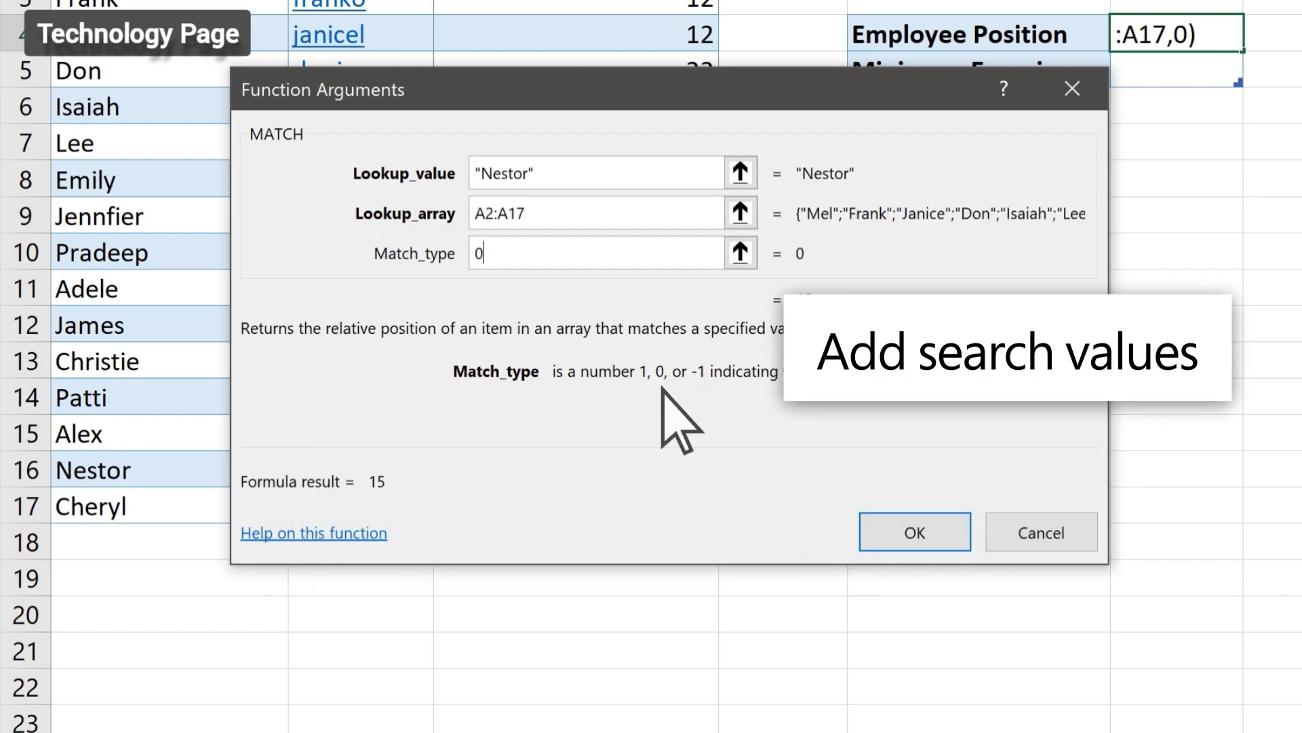
pyautogui.click(937, 534)
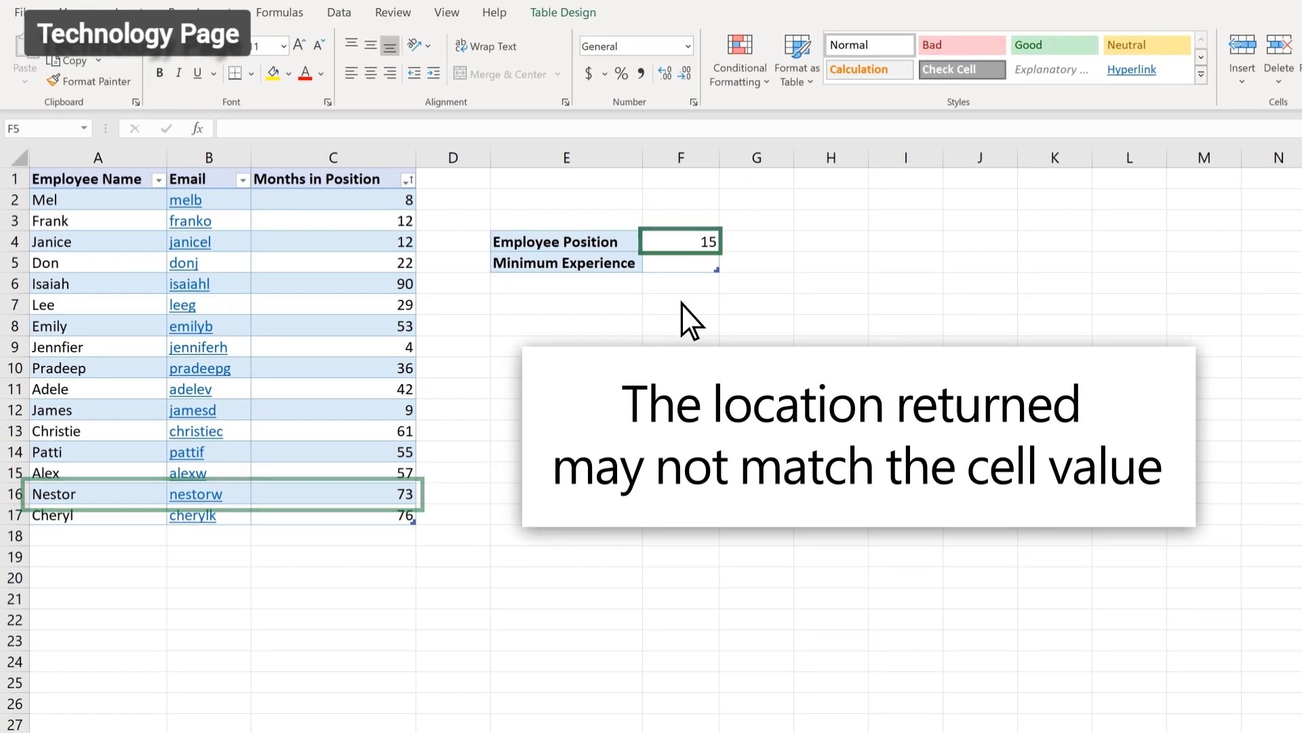
# Step: Select cell F5 and sort the employee table by Months in Position from smallest to largest
pyautogui.click(706, 266)
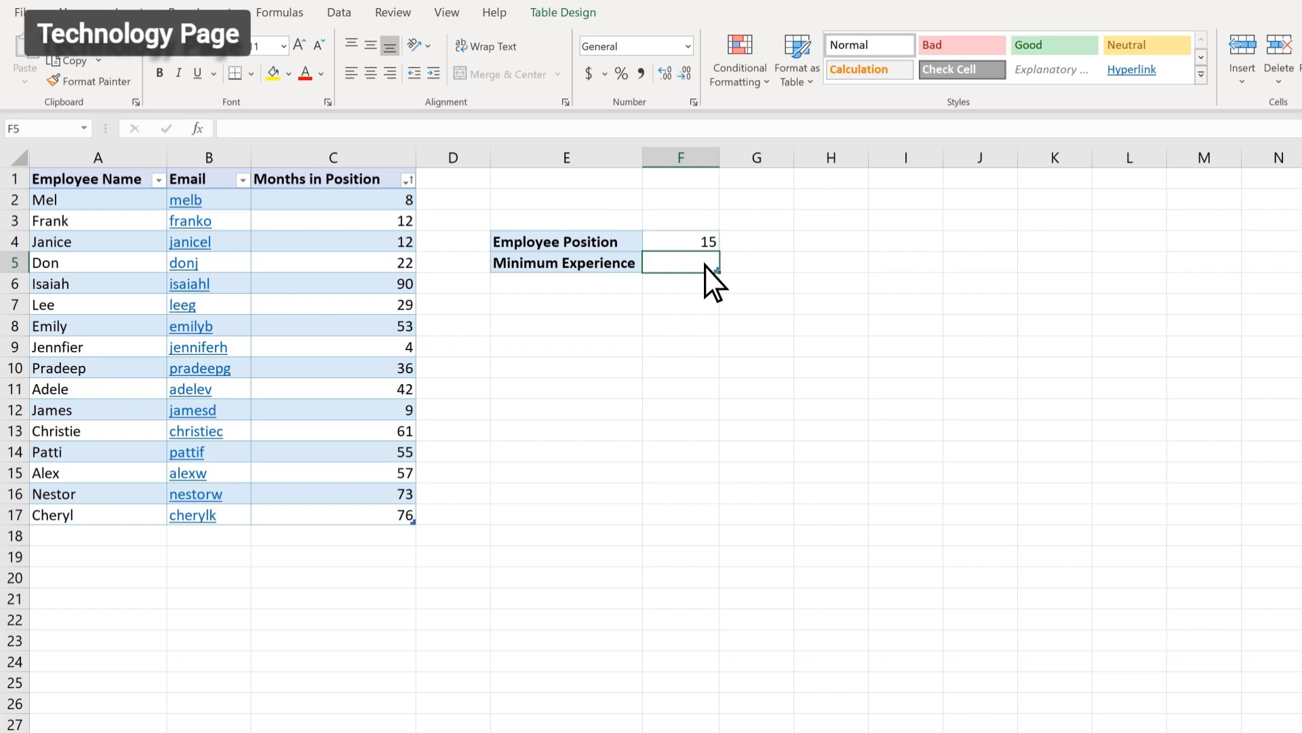
pyautogui.click(407, 180)
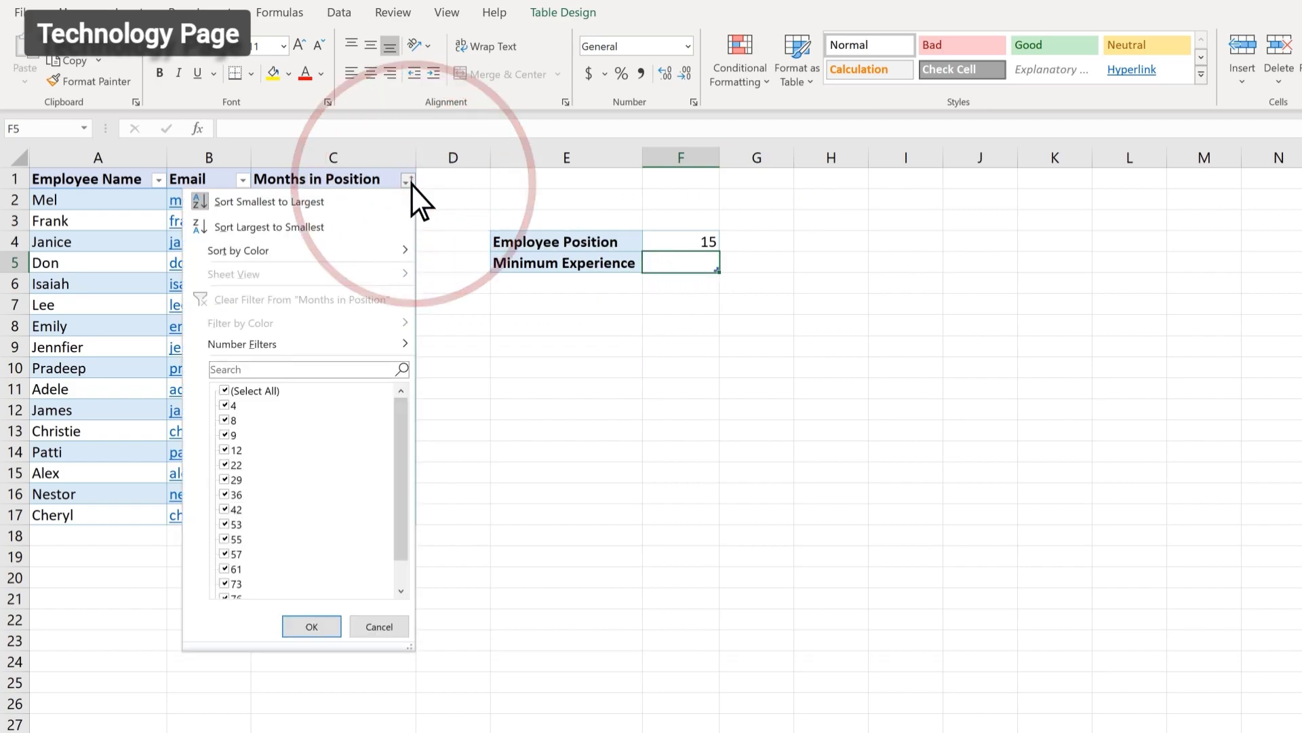
pyautogui.click(405, 204)
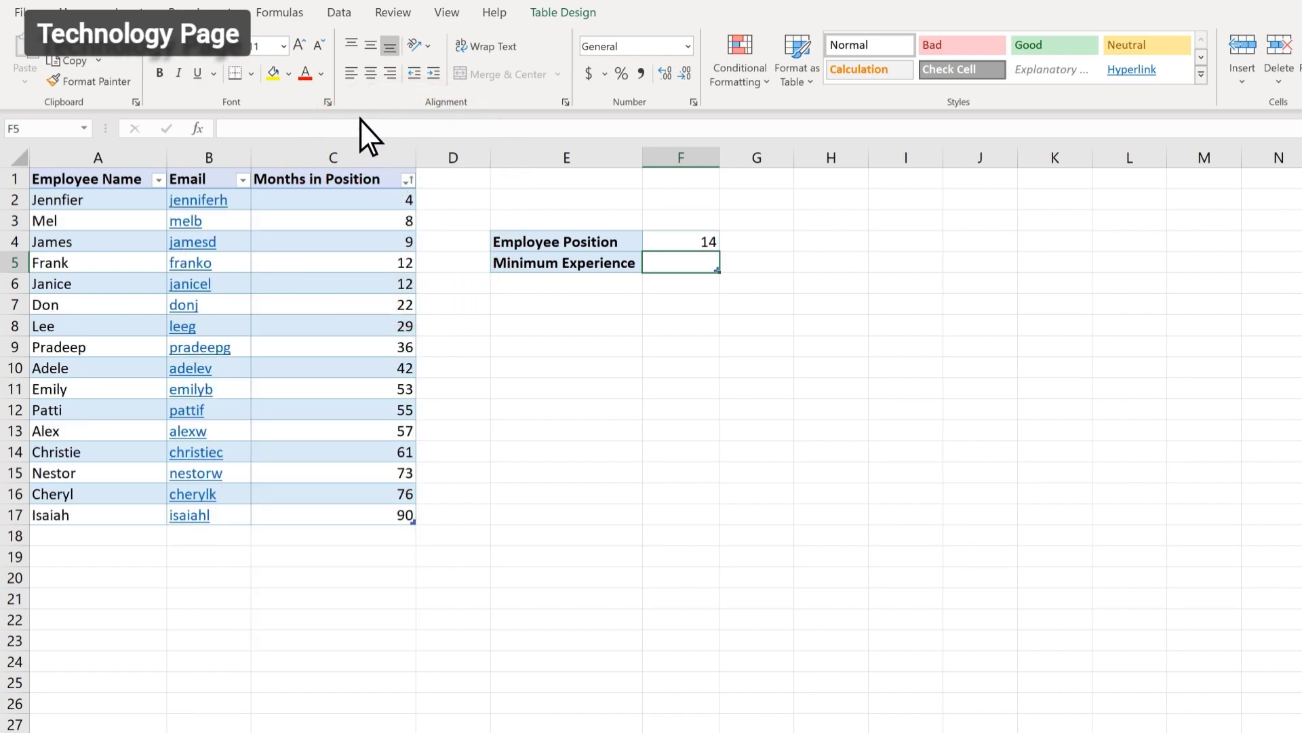
# Step: Insert a MATCH function in the Minimum Experience cell F5 with lookup value 60, lookup array C2:C17 and match type 1
pyautogui.click(312, 19)
pyautogui.click(358, 82)
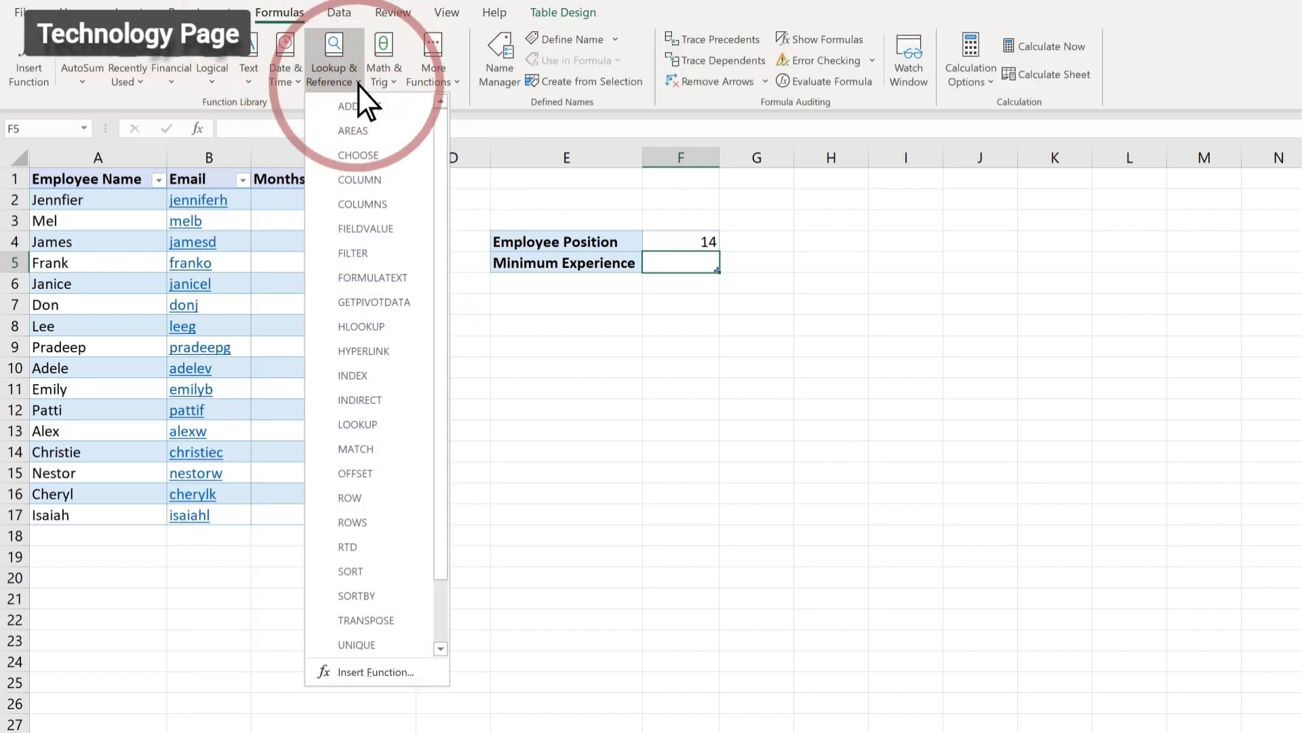
pyautogui.click(386, 450)
pyautogui.write('60')
pyautogui.press('Tab')
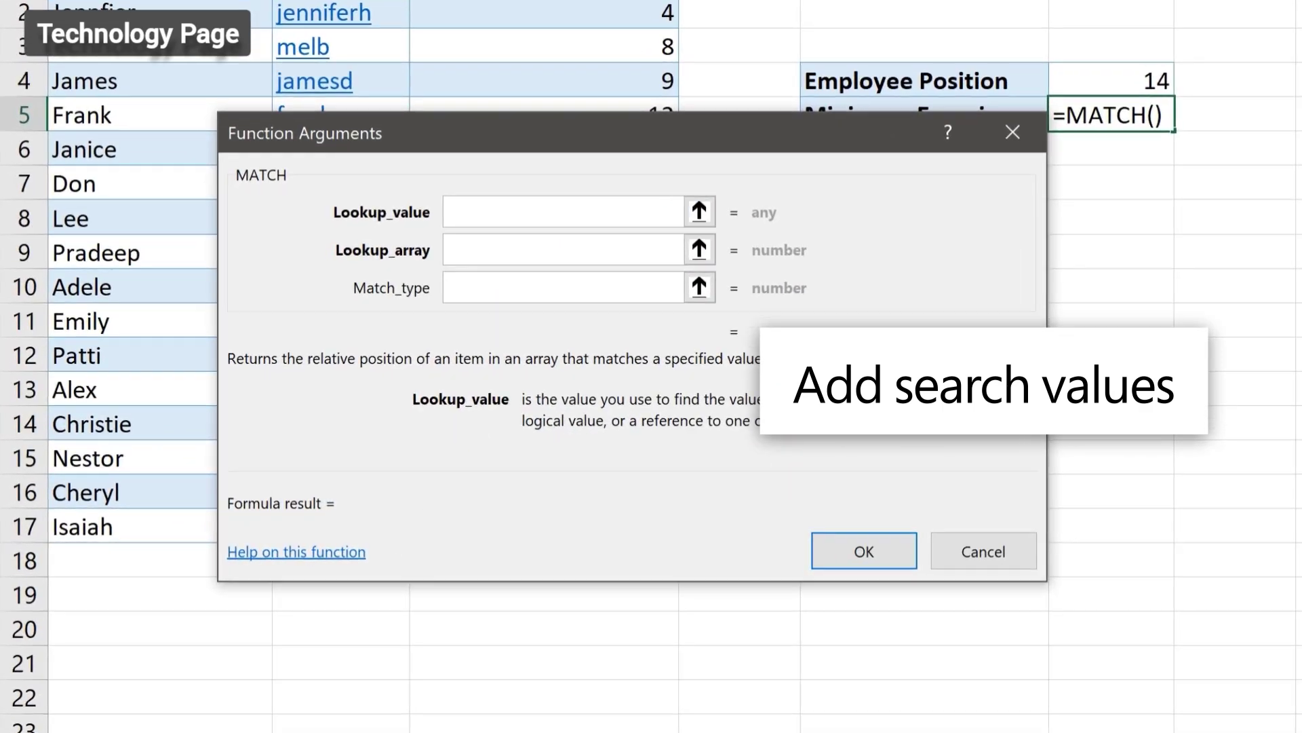
pyautogui.write('C2:C17')
pyautogui.press('Tab')
pyautogui.write('1')
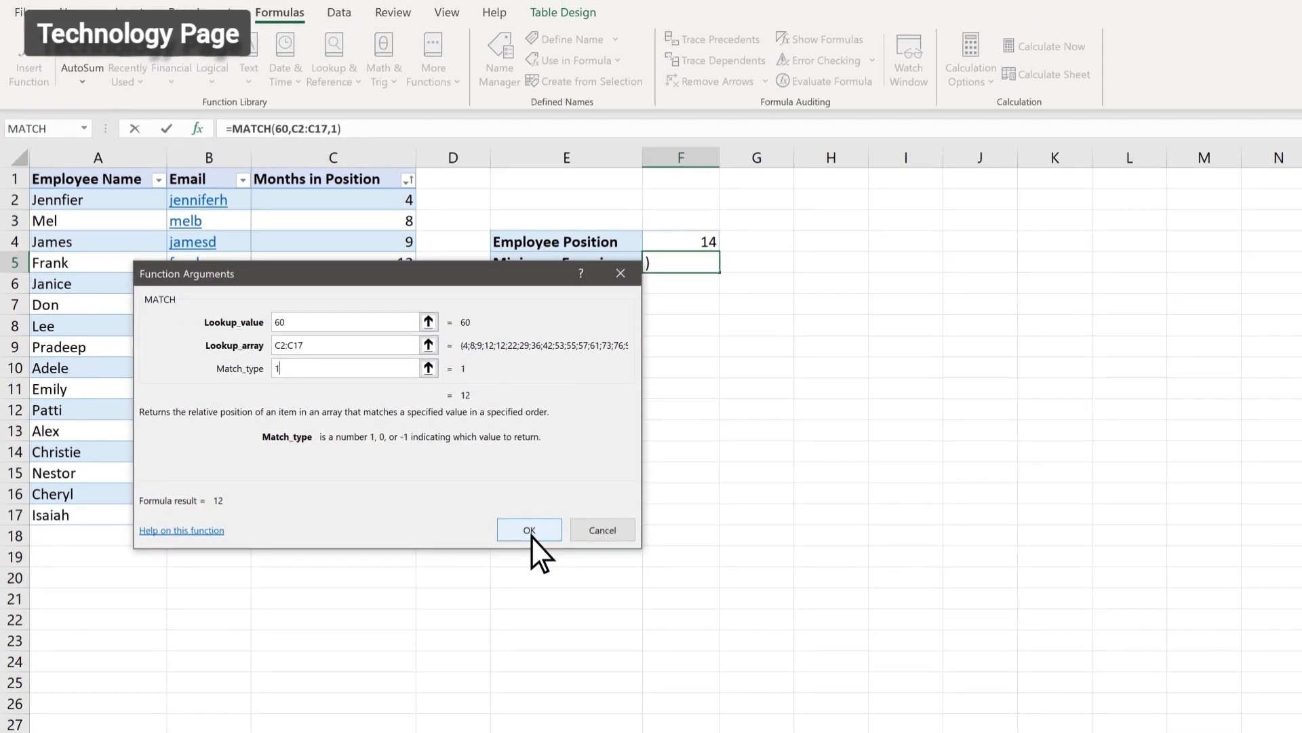
pyautogui.click(626, 538)
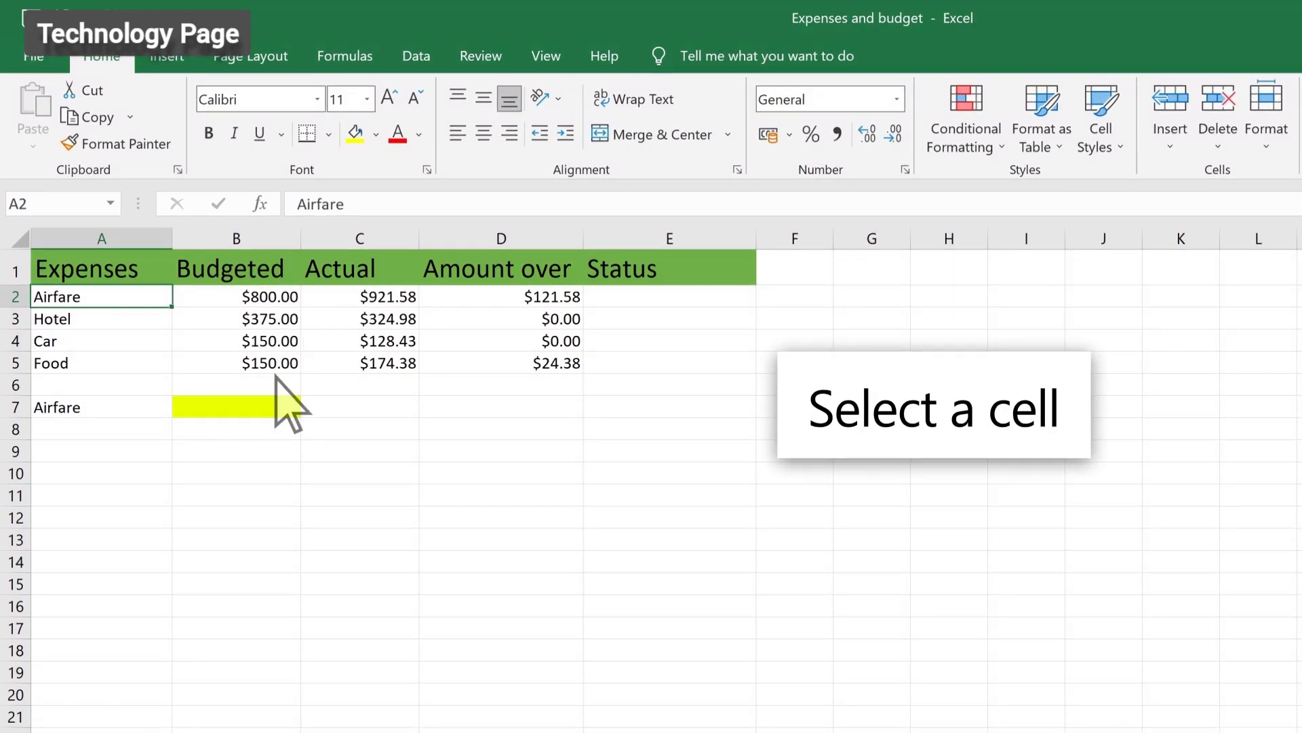
# Step: Enter =VLOOKUP(A2,A2:B5, 2, FALSE) in the yellow cell B7 to look up the Airfare budget
pyautogui.click(267, 412)
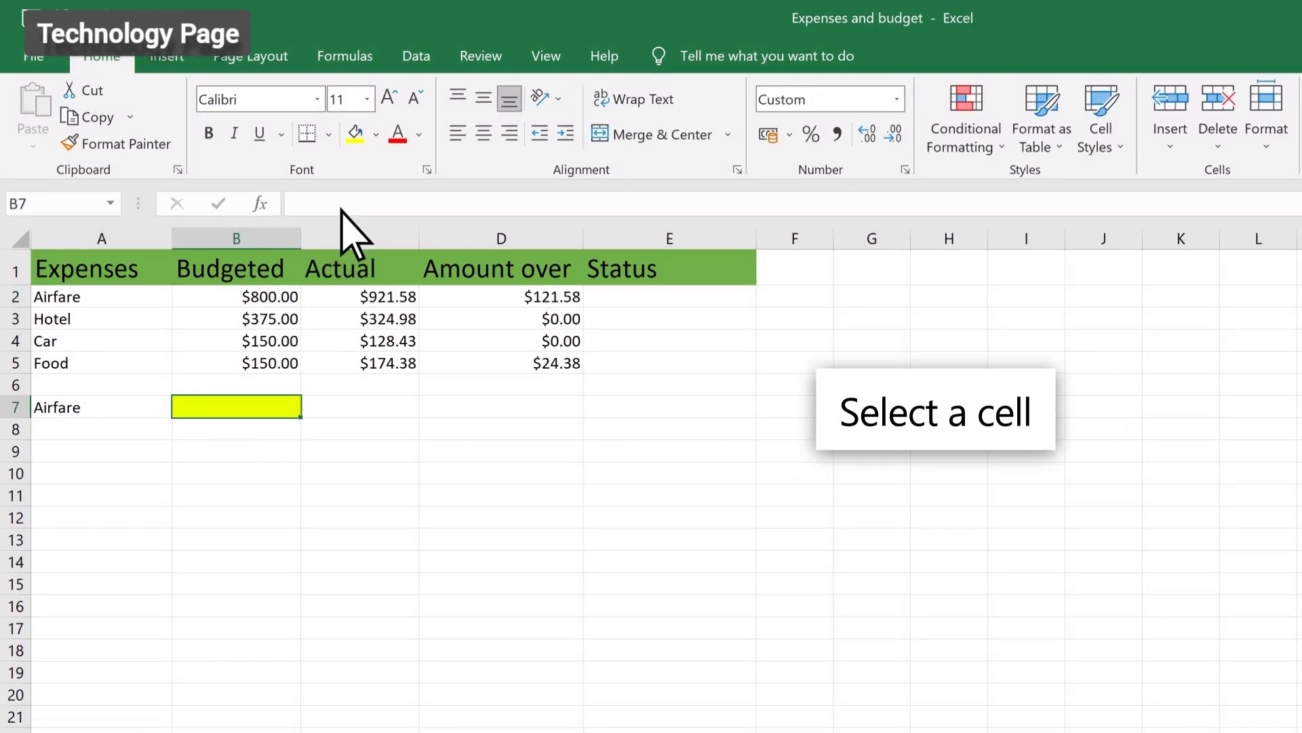
pyautogui.press('F2')
pyautogui.write('=')
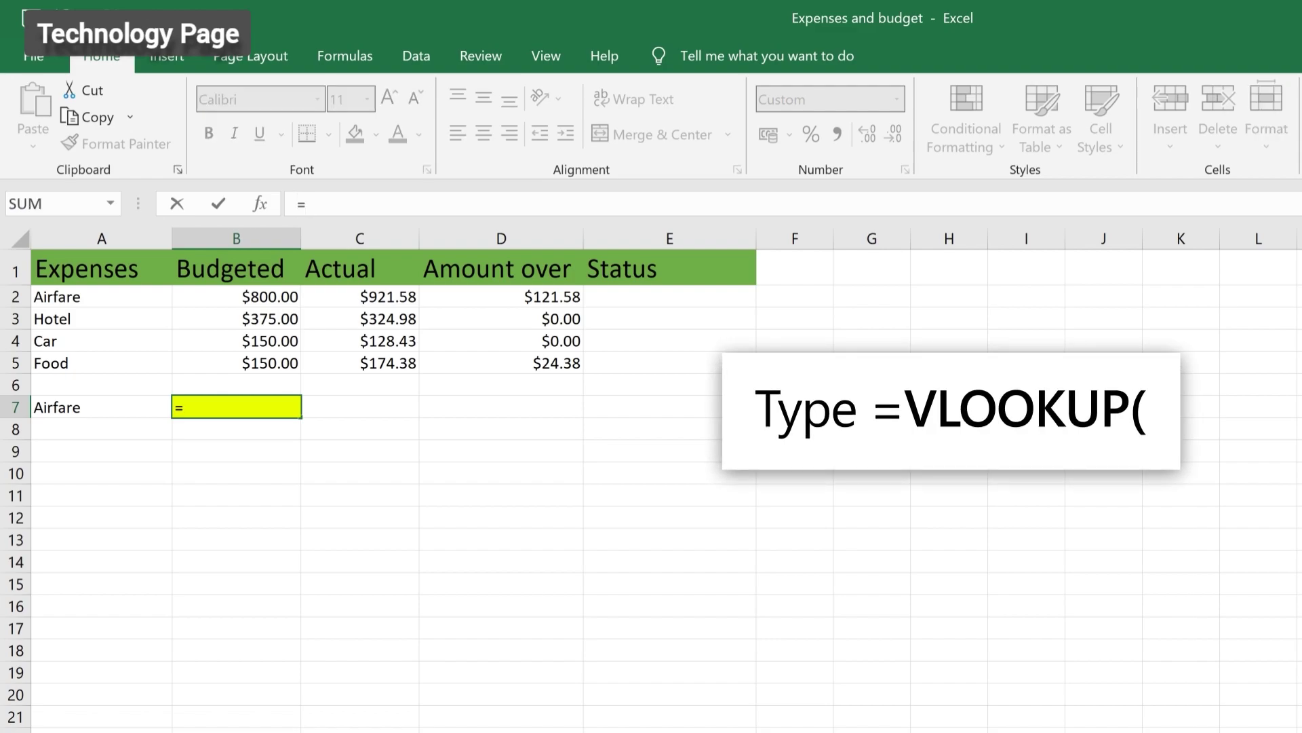
pyautogui.write('VLOOKUP(')
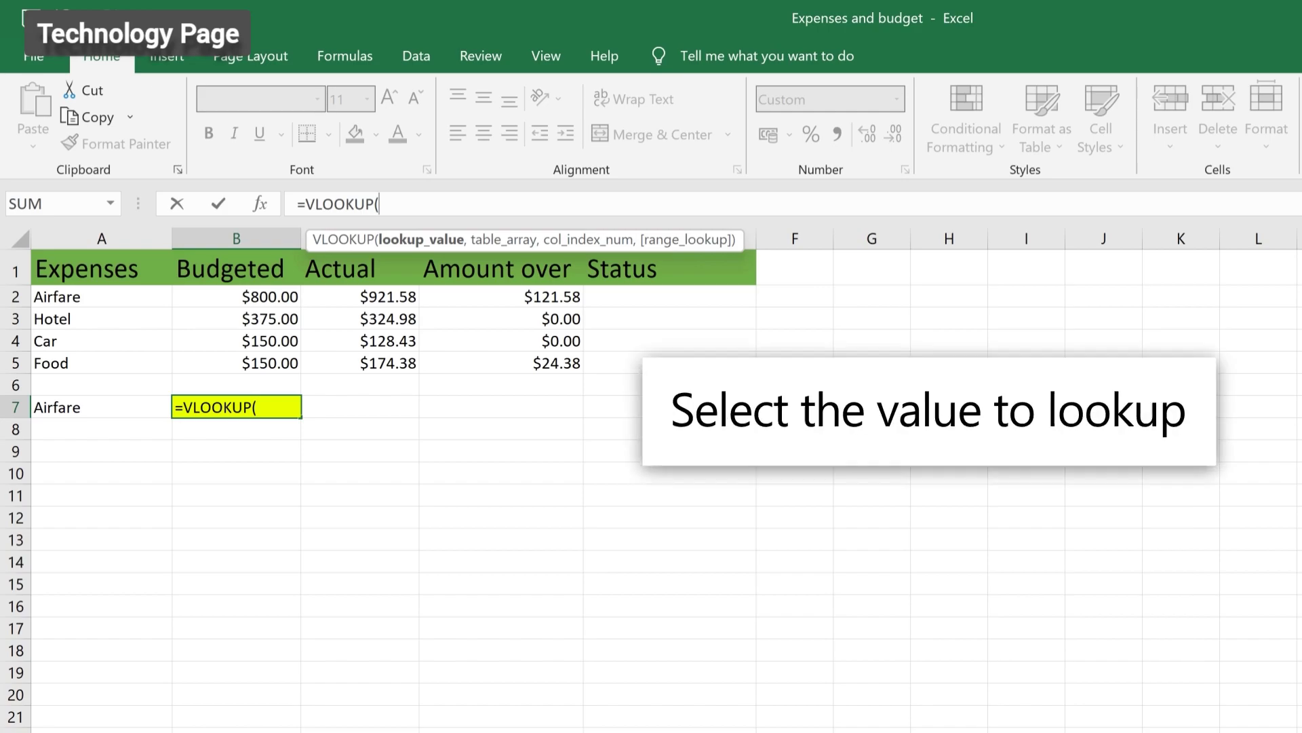
pyautogui.click(88, 293)
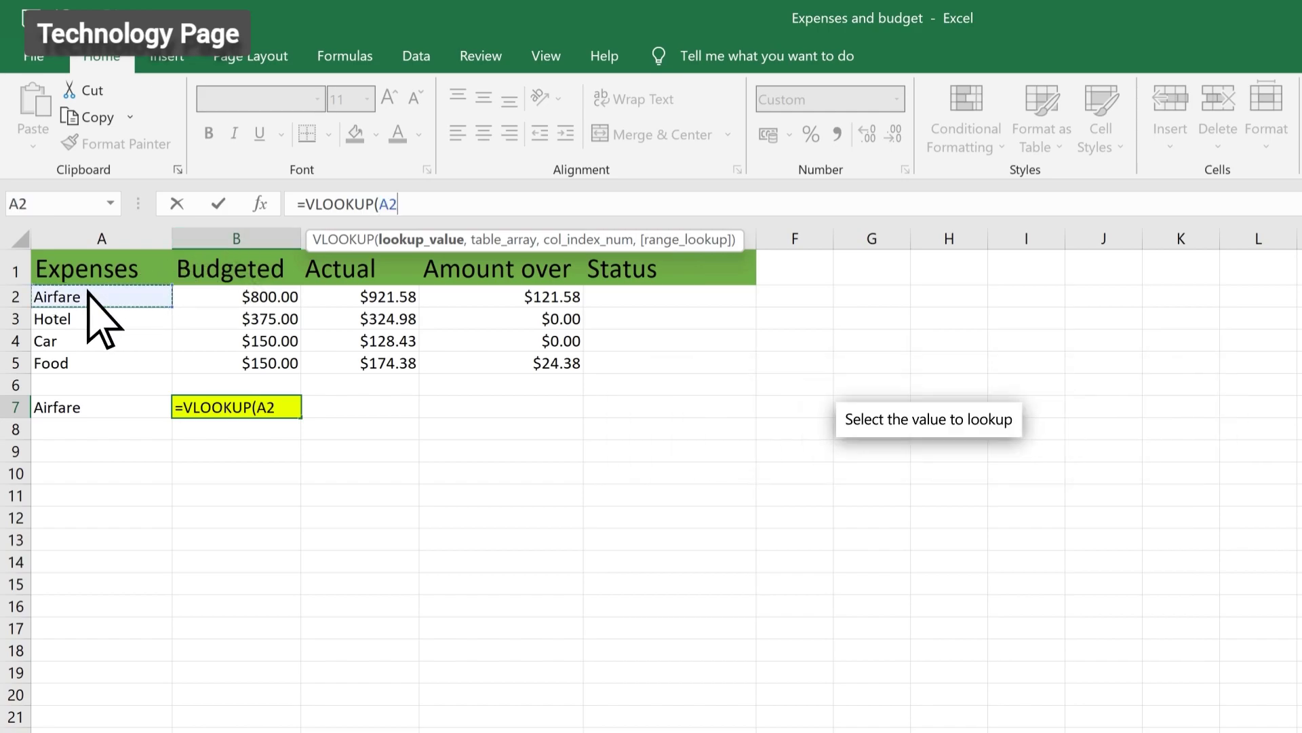
pyautogui.write(',')
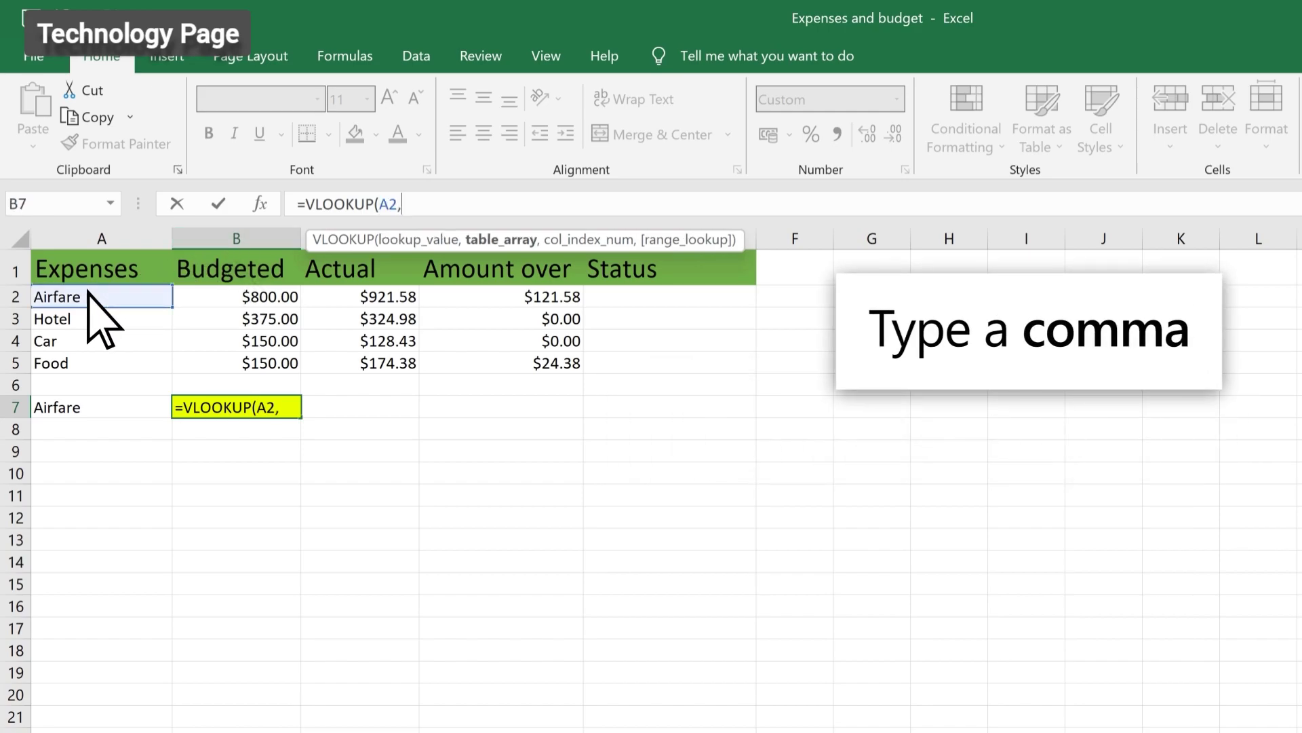
pyautogui.moveTo(88, 293); pyautogui.dragTo(280, 364)
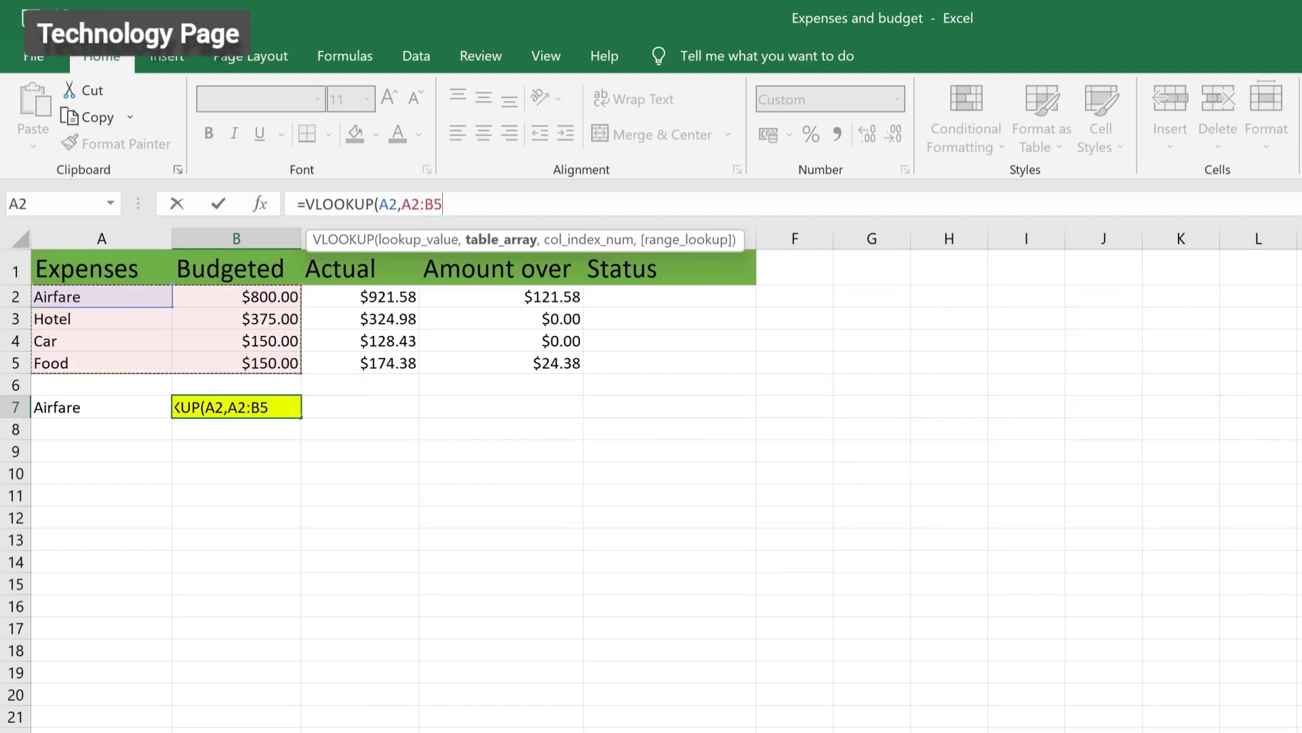
pyautogui.write(',')
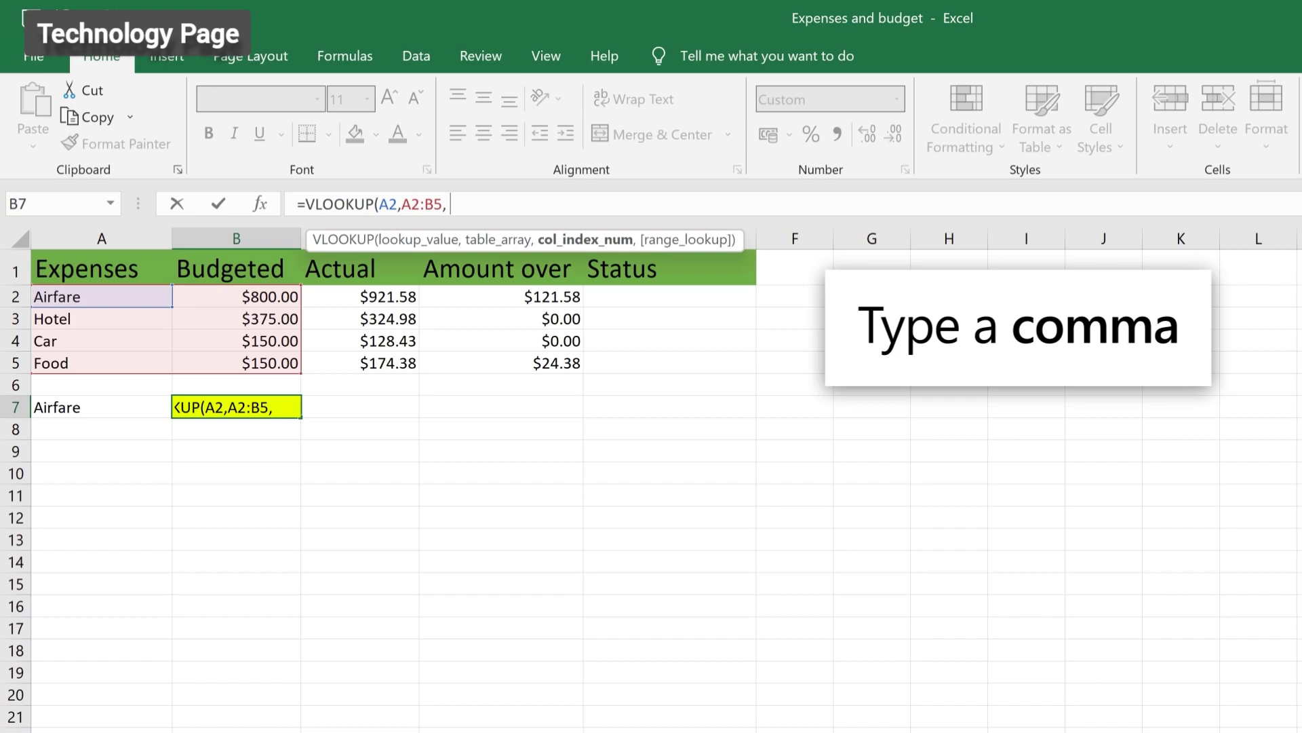
pyautogui.write(' 2')
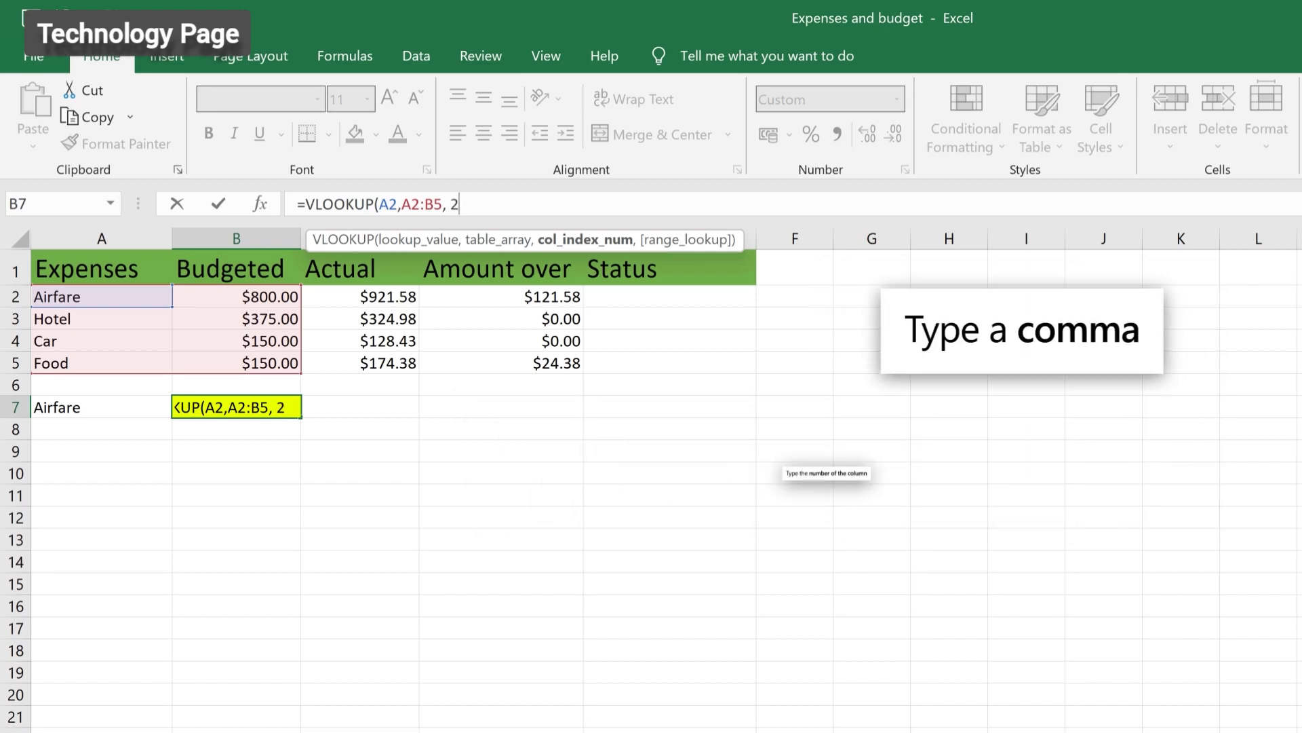
pyautogui.write(',')
pyautogui.write(' FALS')
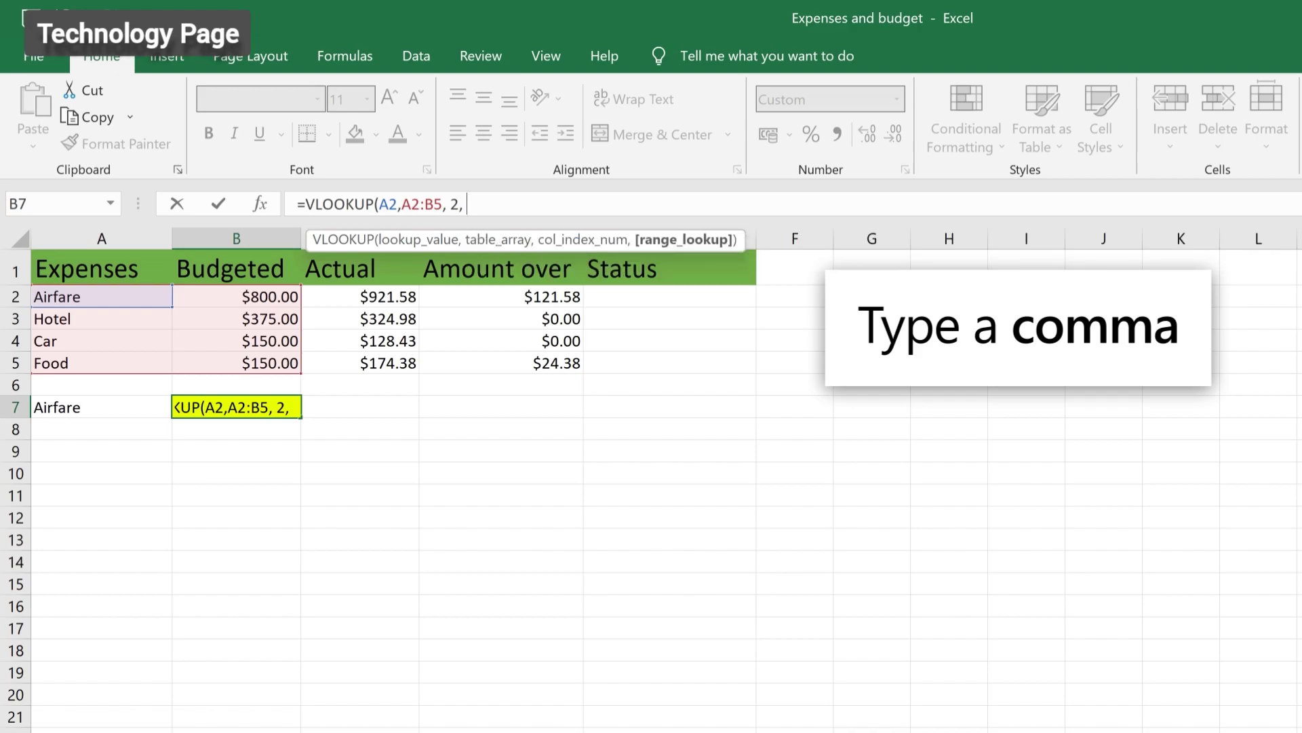
pyautogui.write('E)')
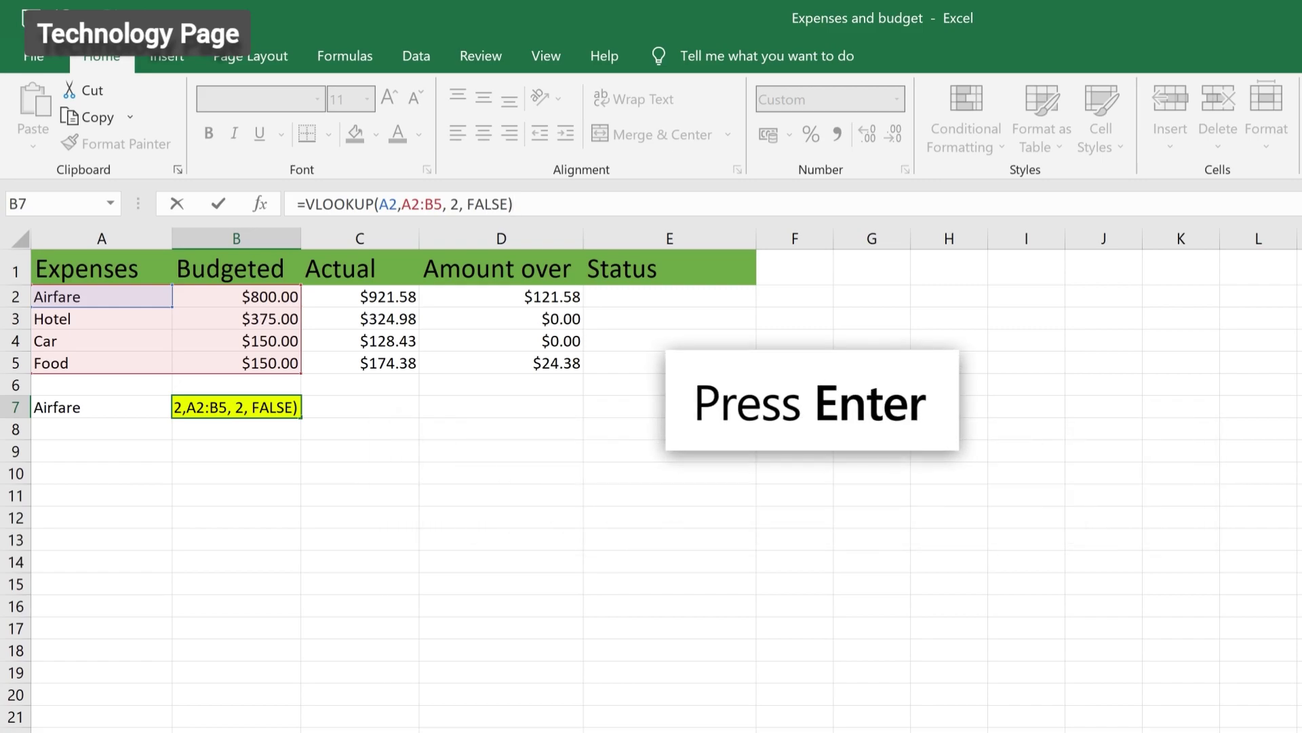
pyautogui.press('Return')
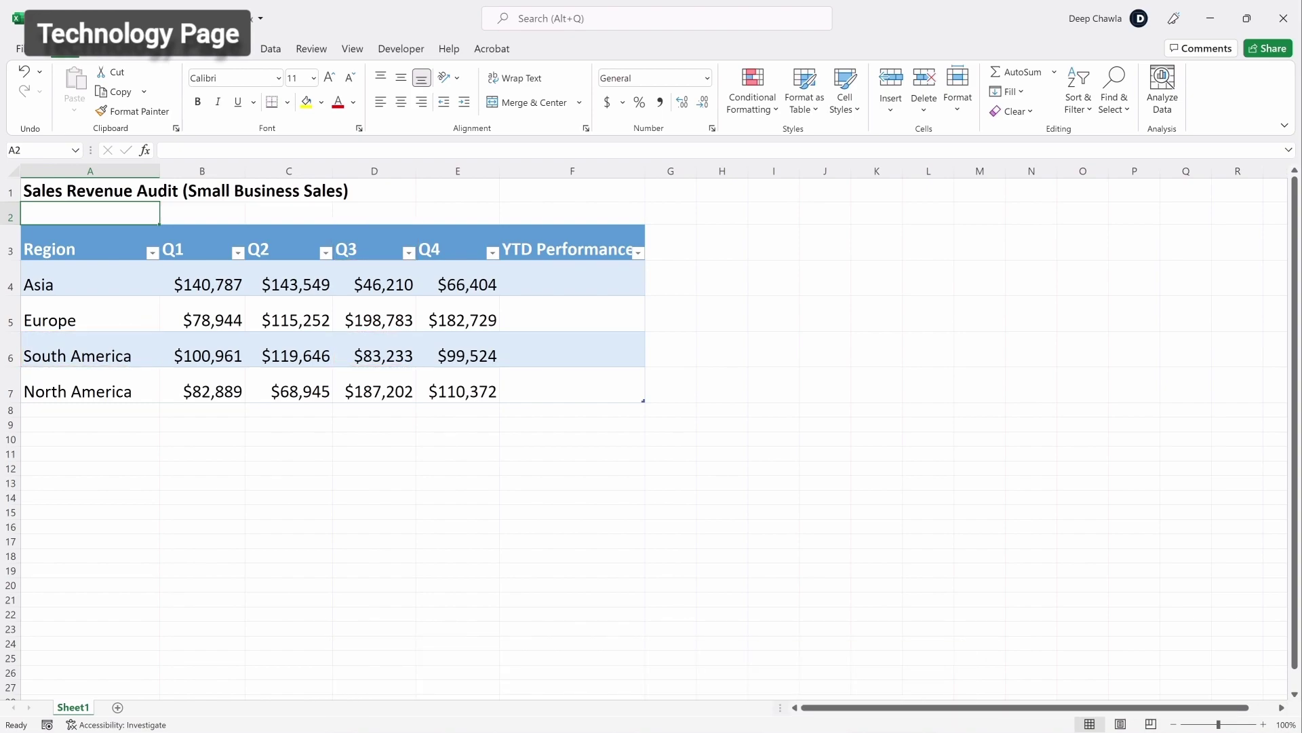
# Step: Enter an INDEX formula in E1 with the sales table's Region to Q4 data A4:E7 as array, row number 3 and column number 4
pyautogui.click(461, 193)
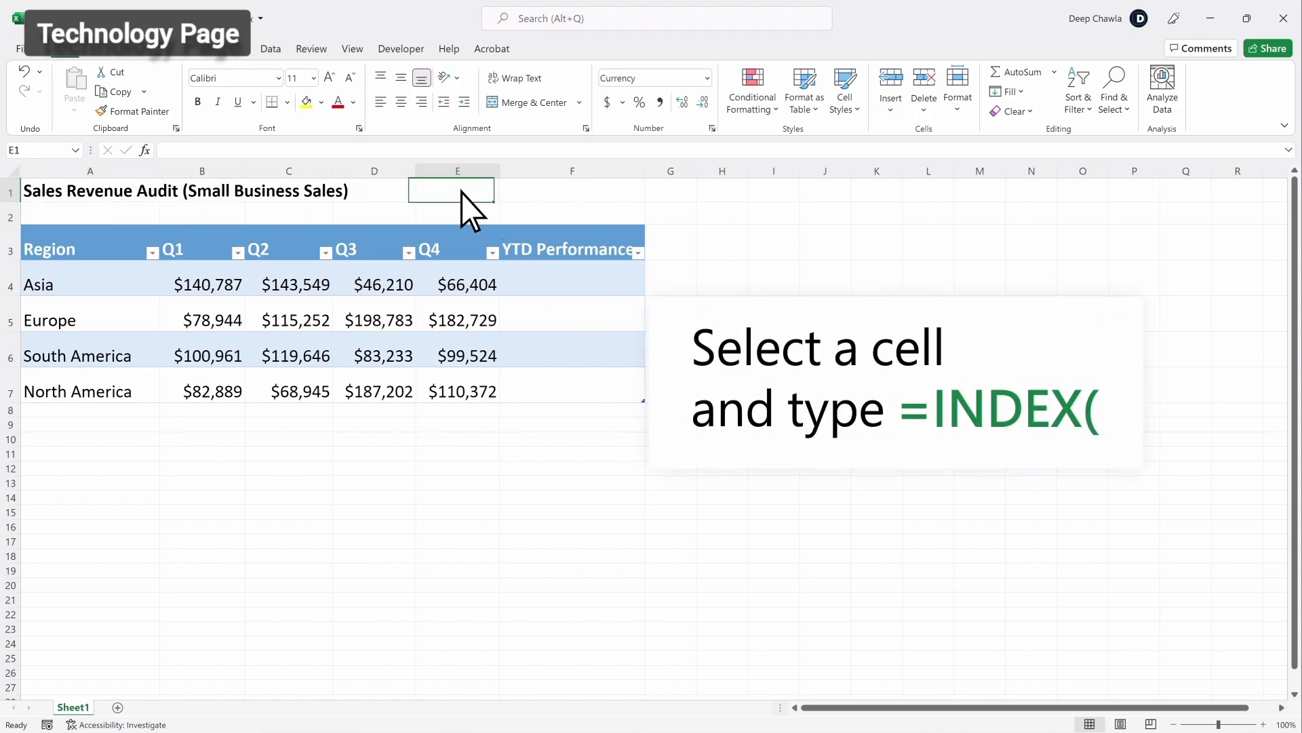
pyautogui.write('=IN')
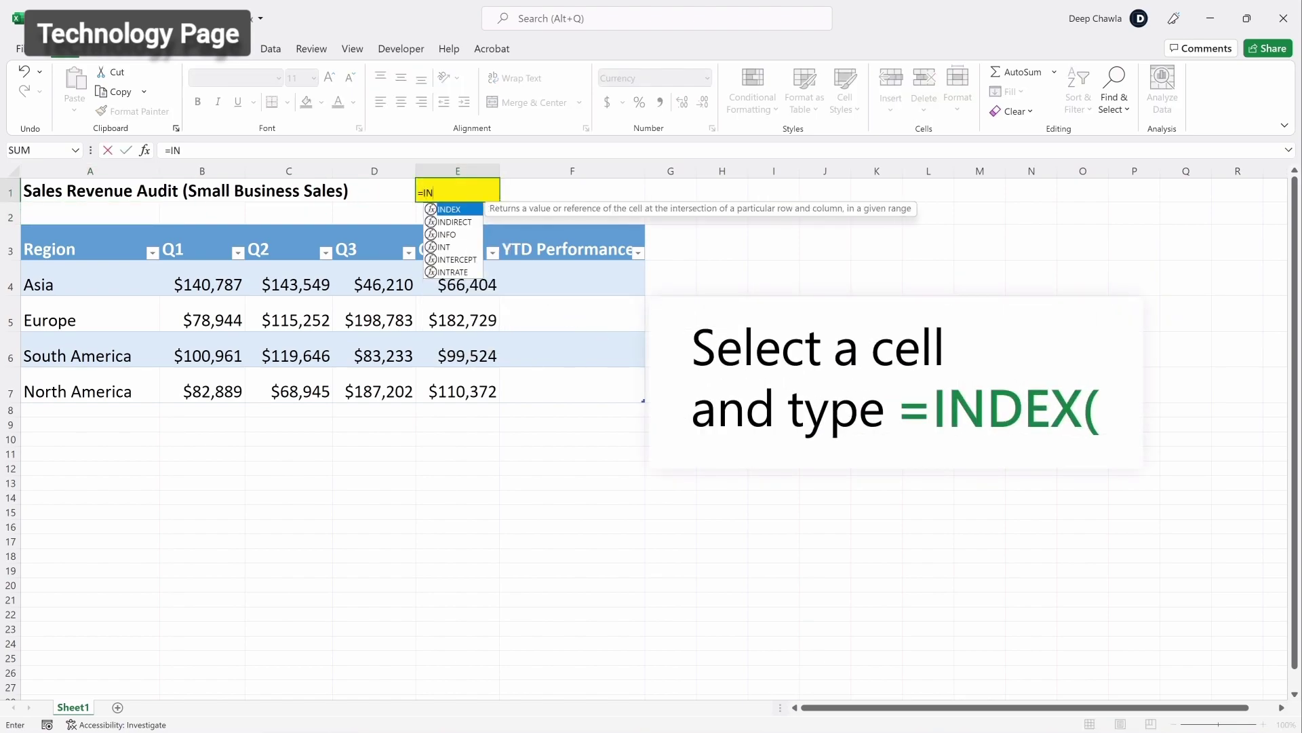
pyautogui.write('DEX(')
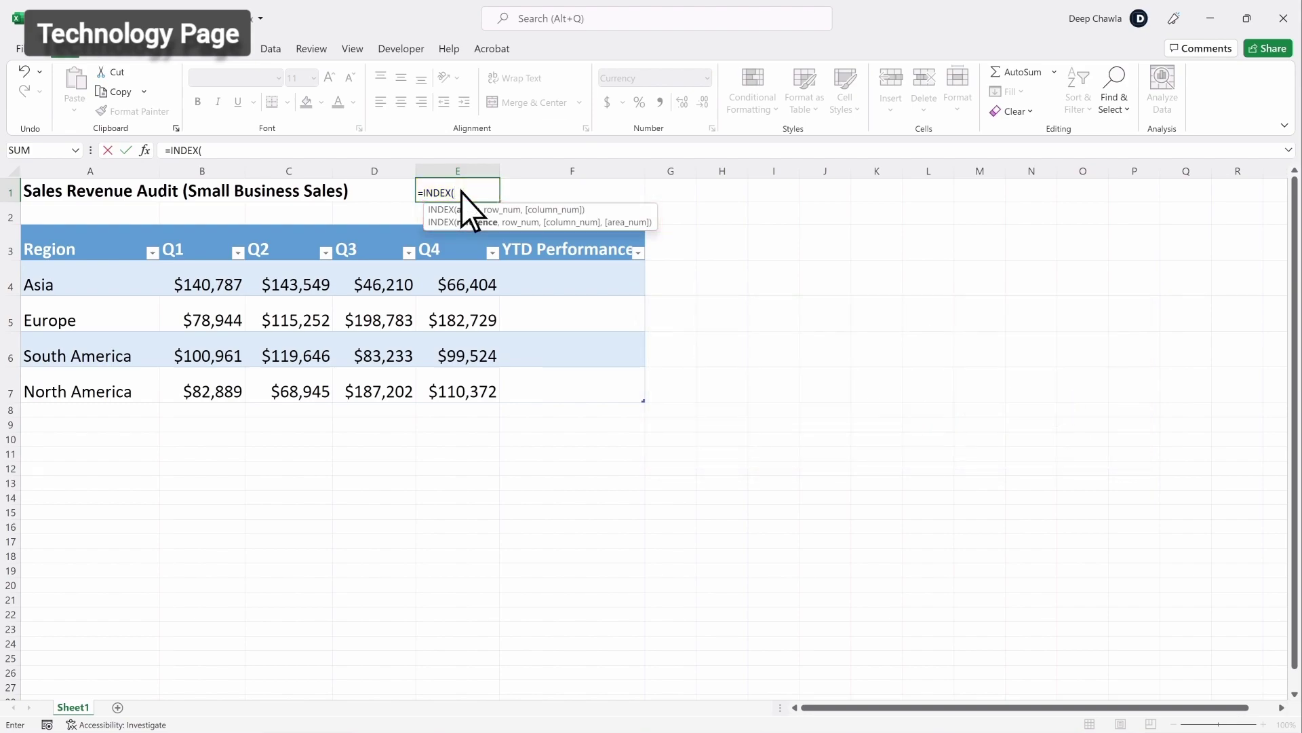
pyautogui.moveTo(71, 278); pyautogui.dragTo(470, 393)
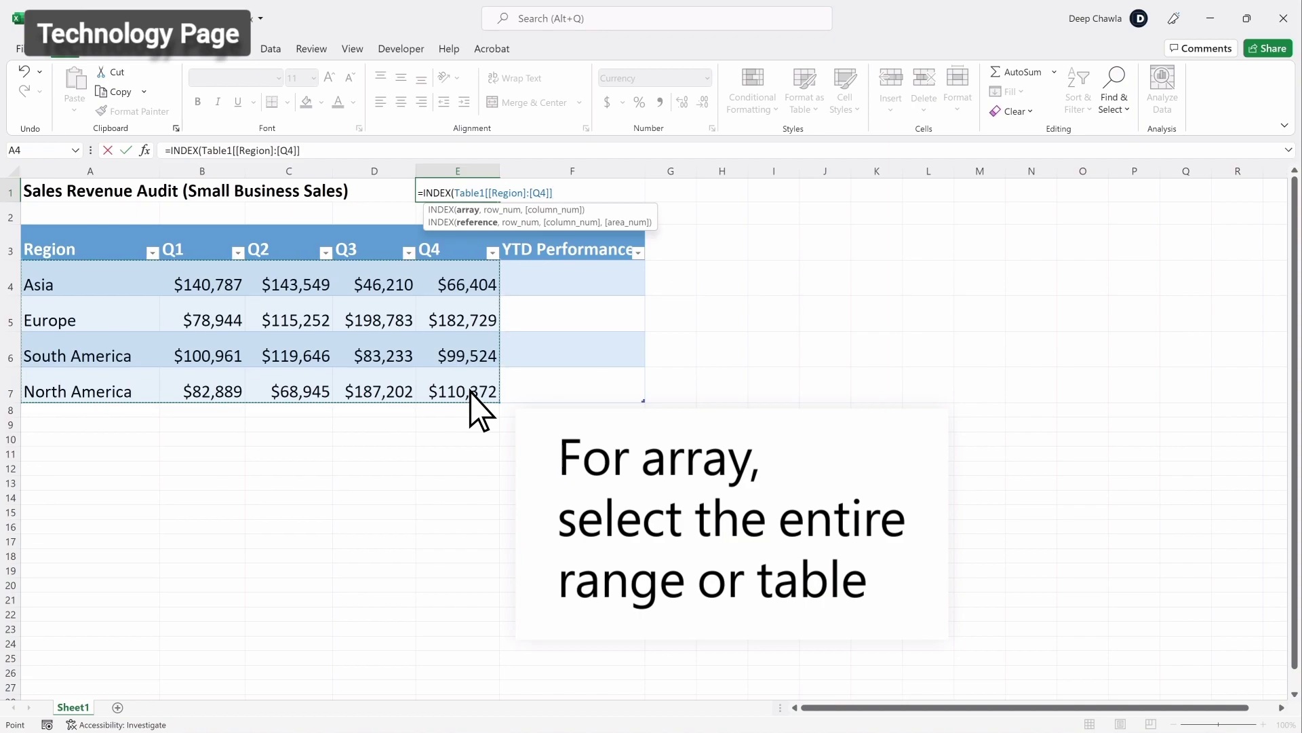
pyautogui.write(',')
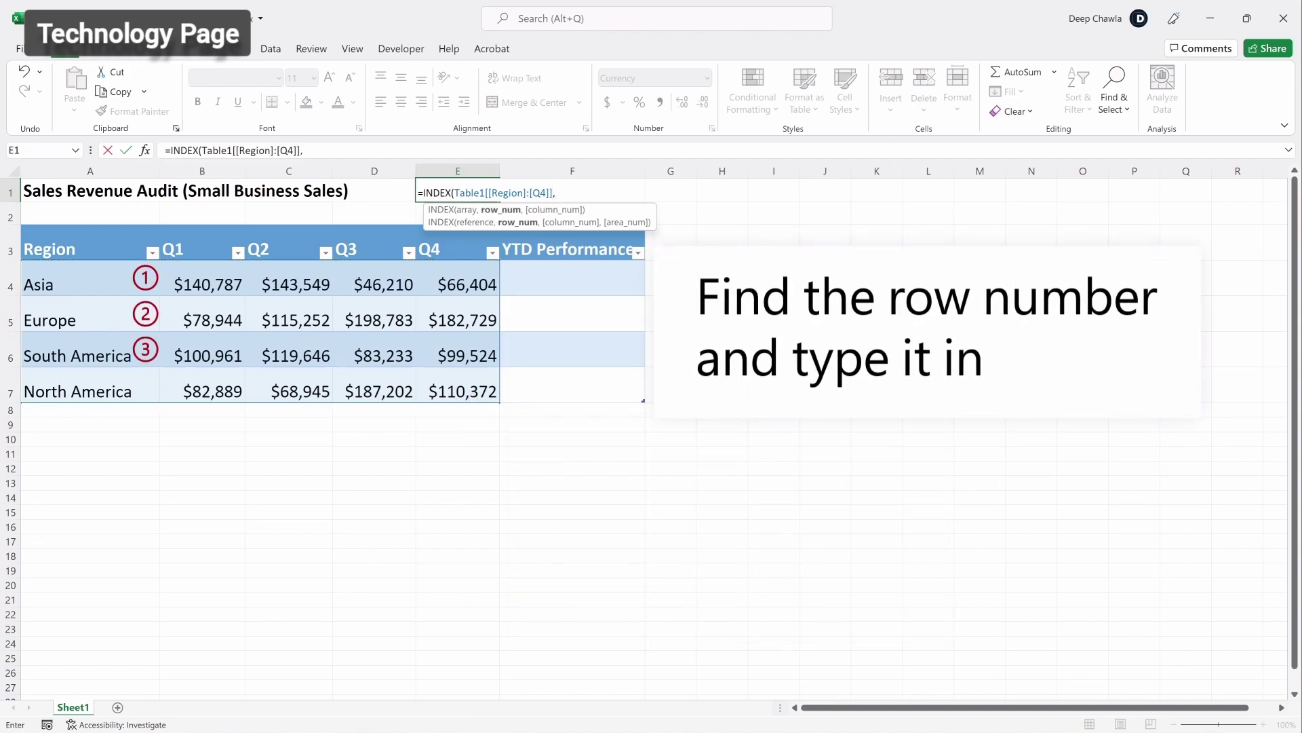
pyautogui.write('3')
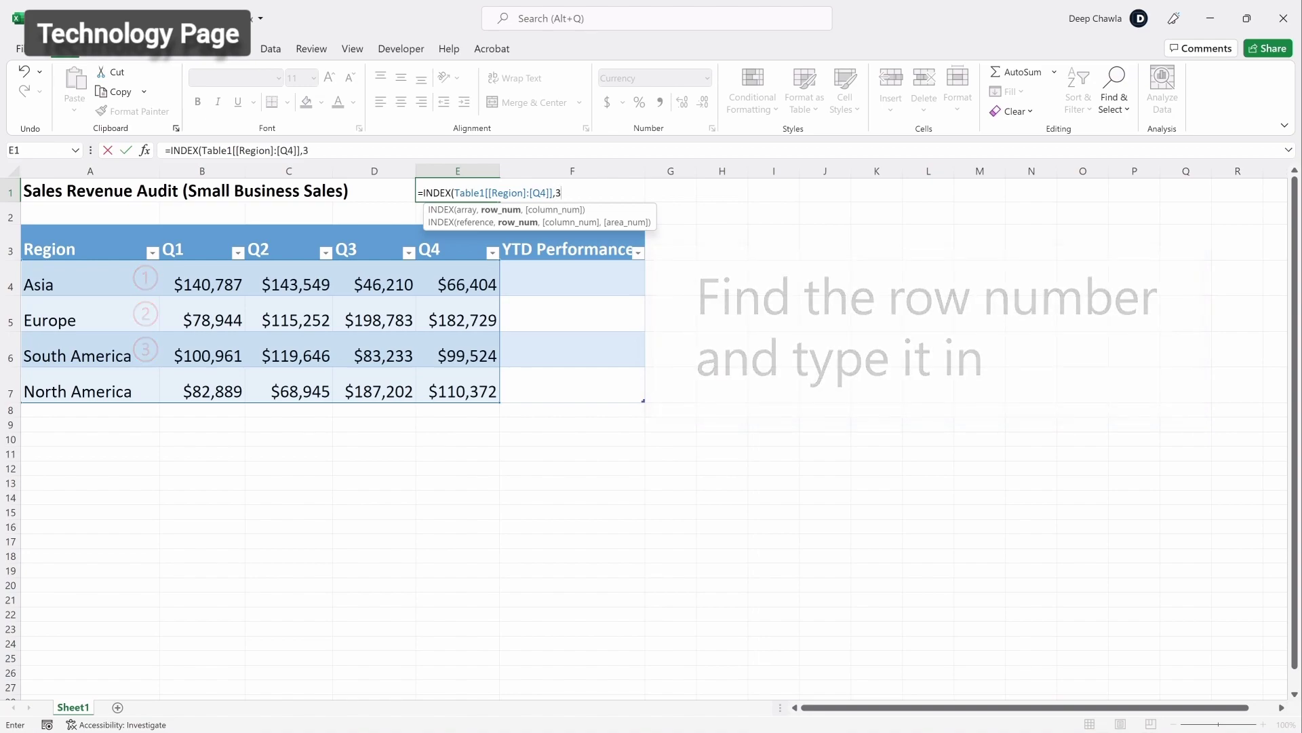
pyautogui.write(',')
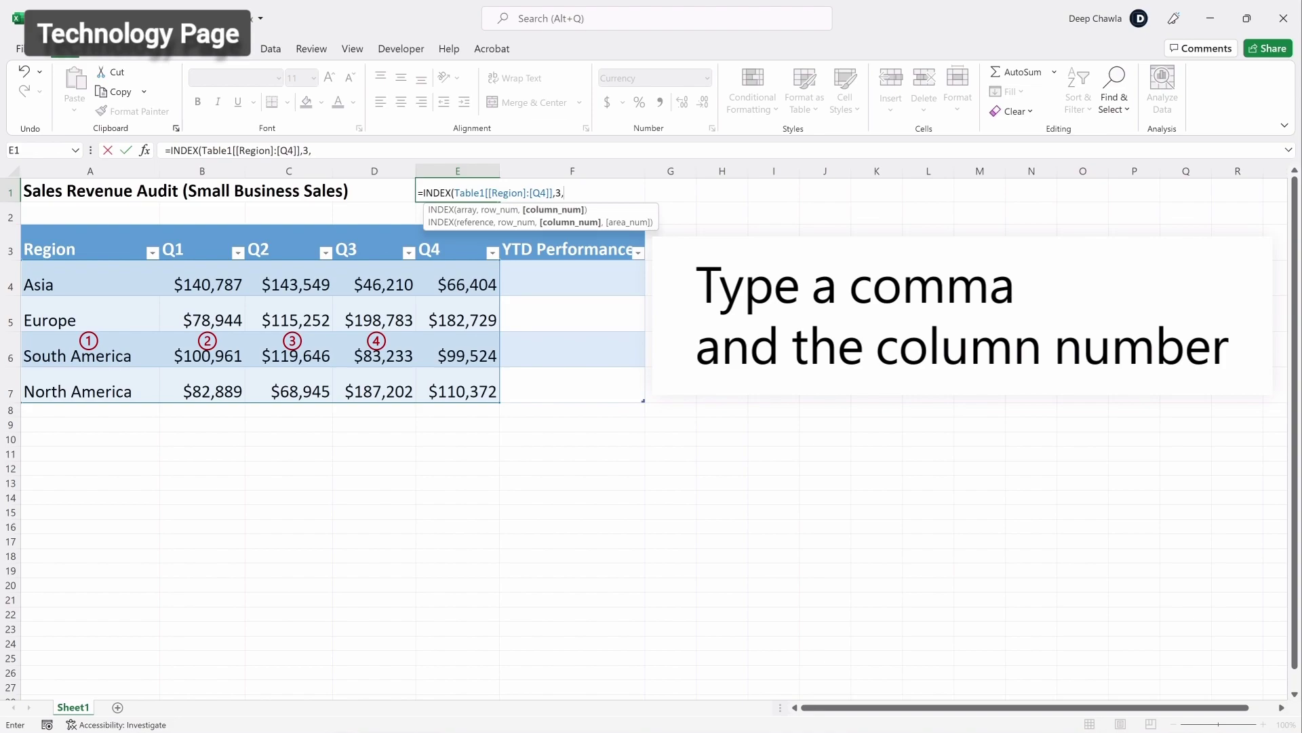
pyautogui.write('4')
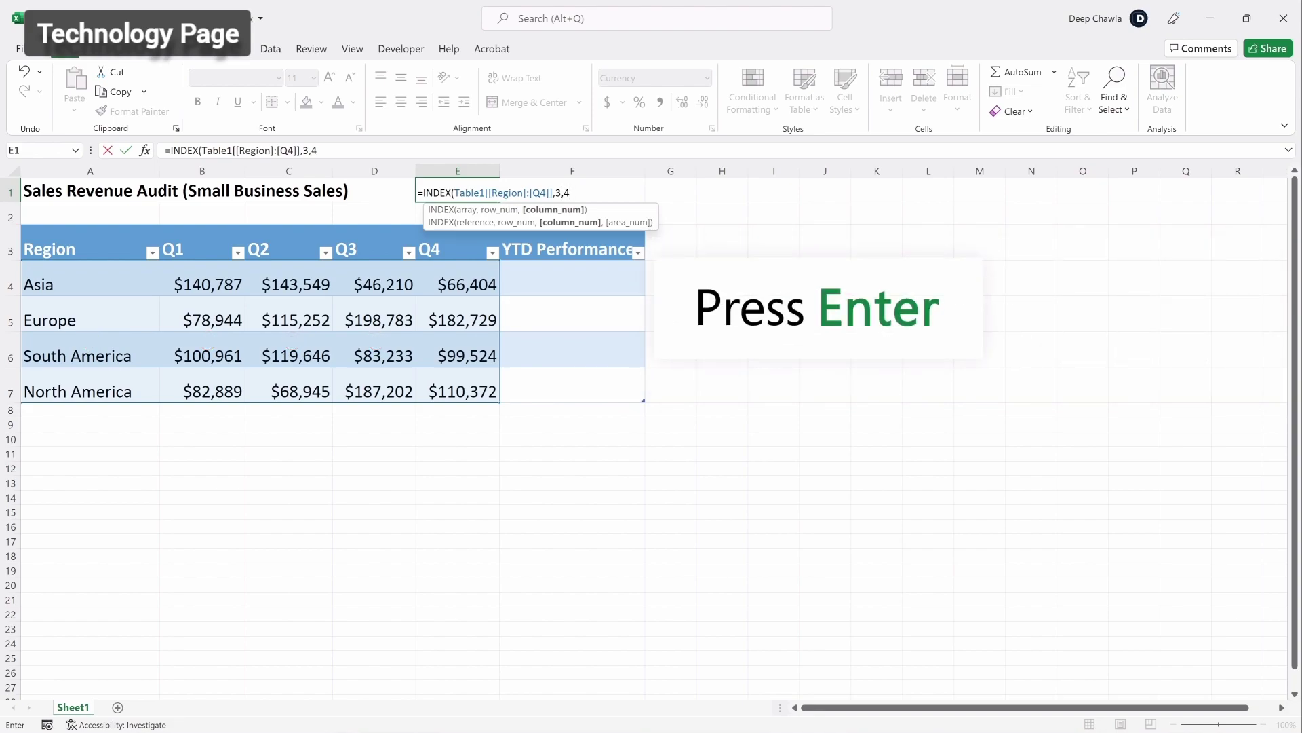
pyautogui.press('Return')
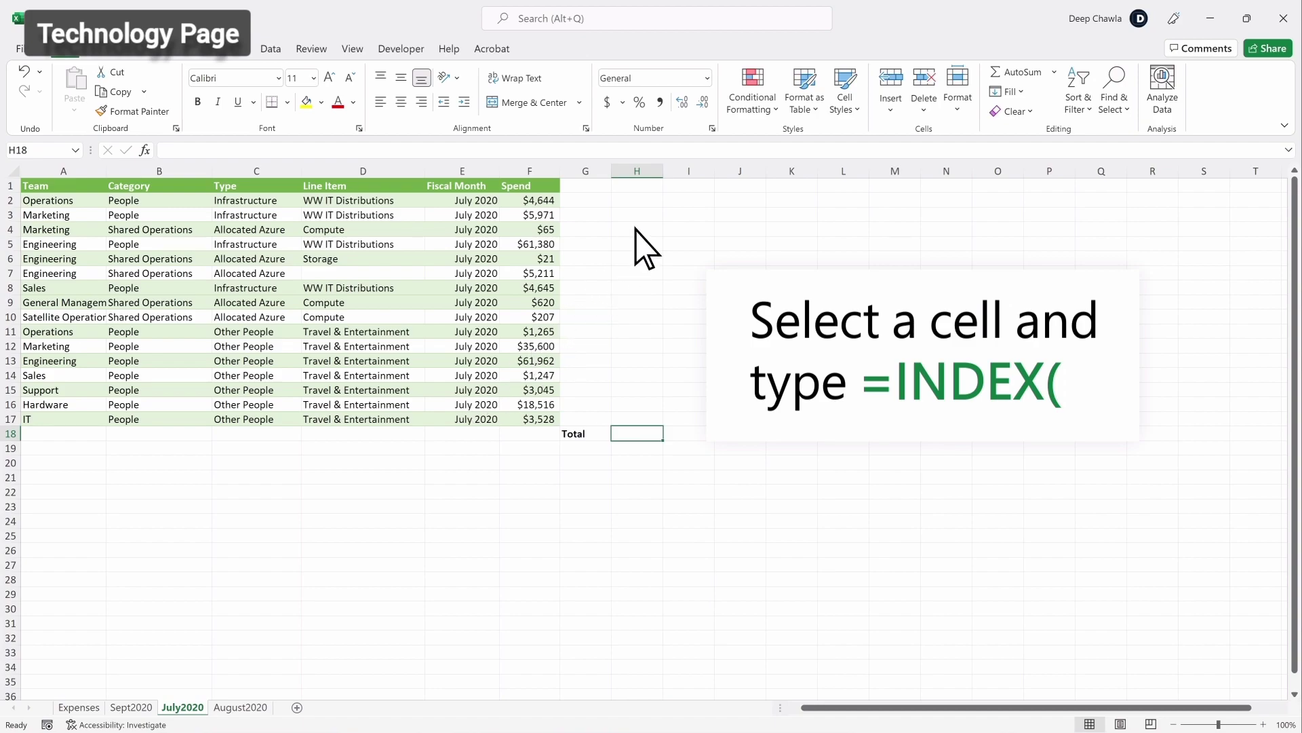
# Step: Start an INDEX formula in H2 of the July2020 sheet with the two reference areas (A2:F8,A9:F17)
pyautogui.click(655, 200)
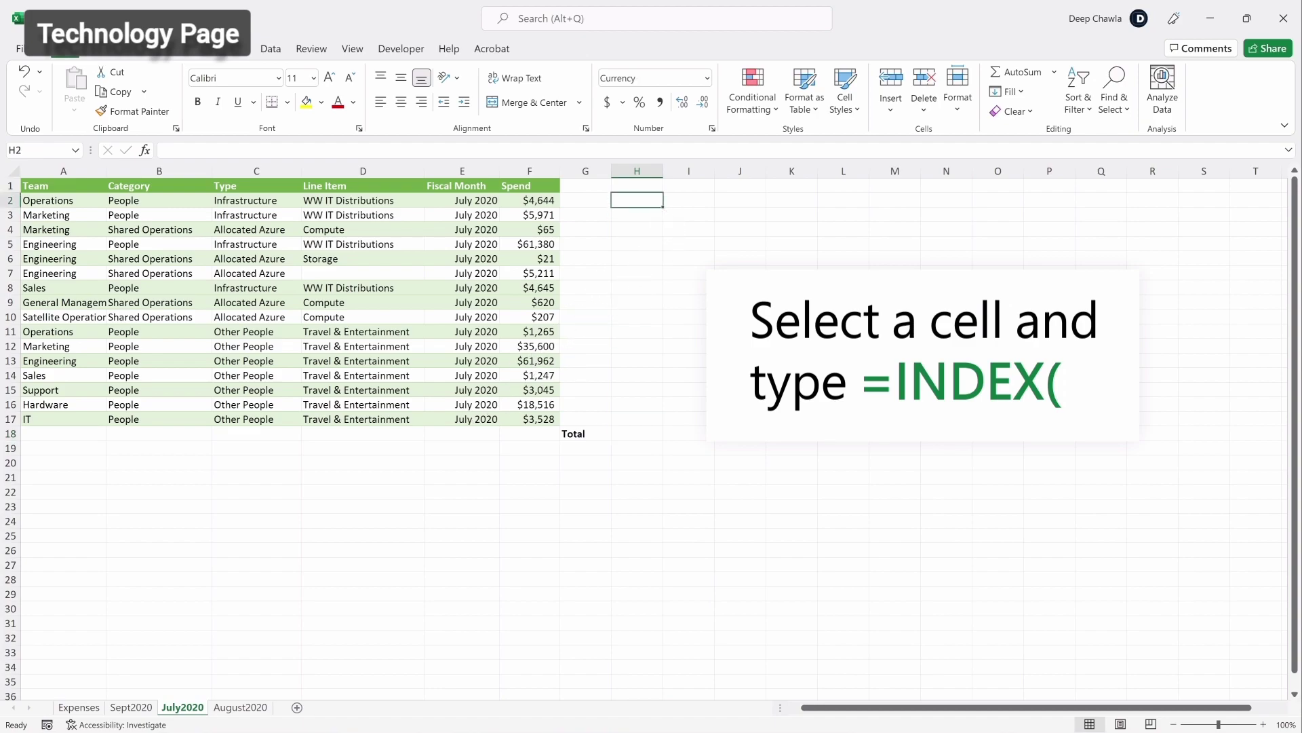
pyautogui.write('=INDEX')
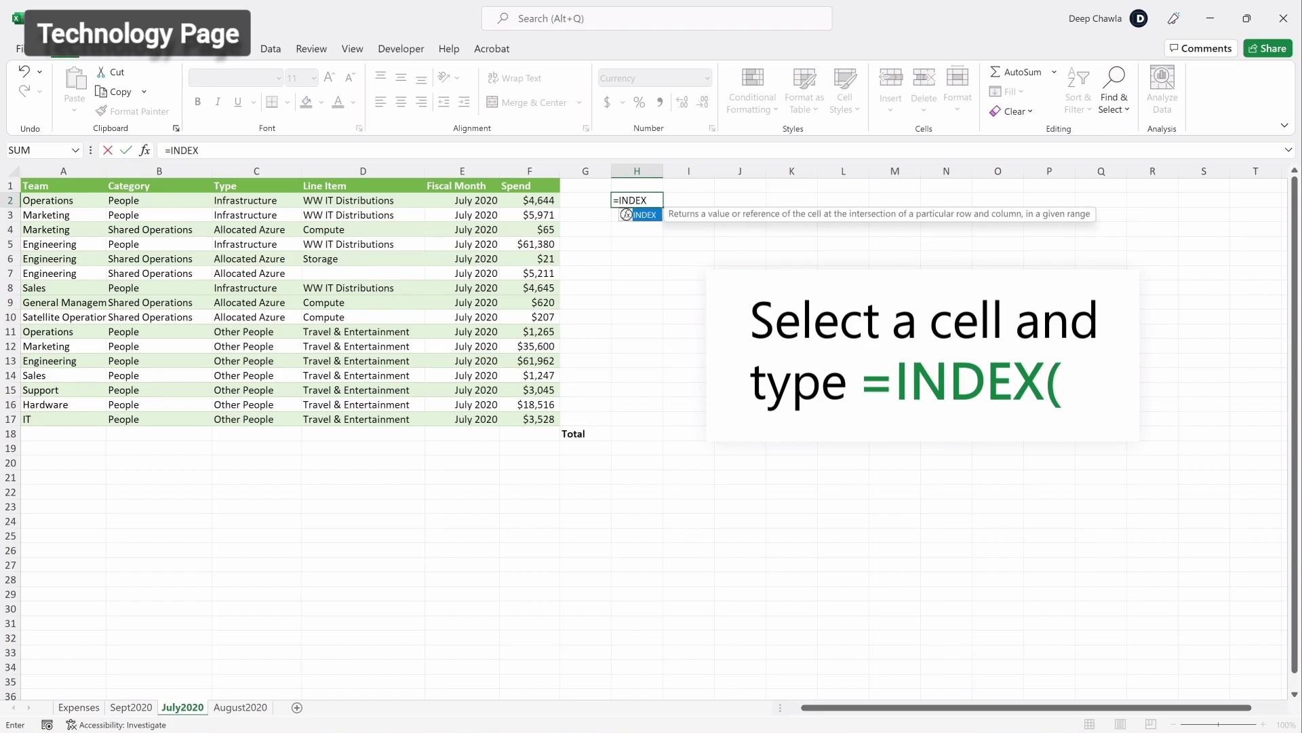
pyautogui.write('(')
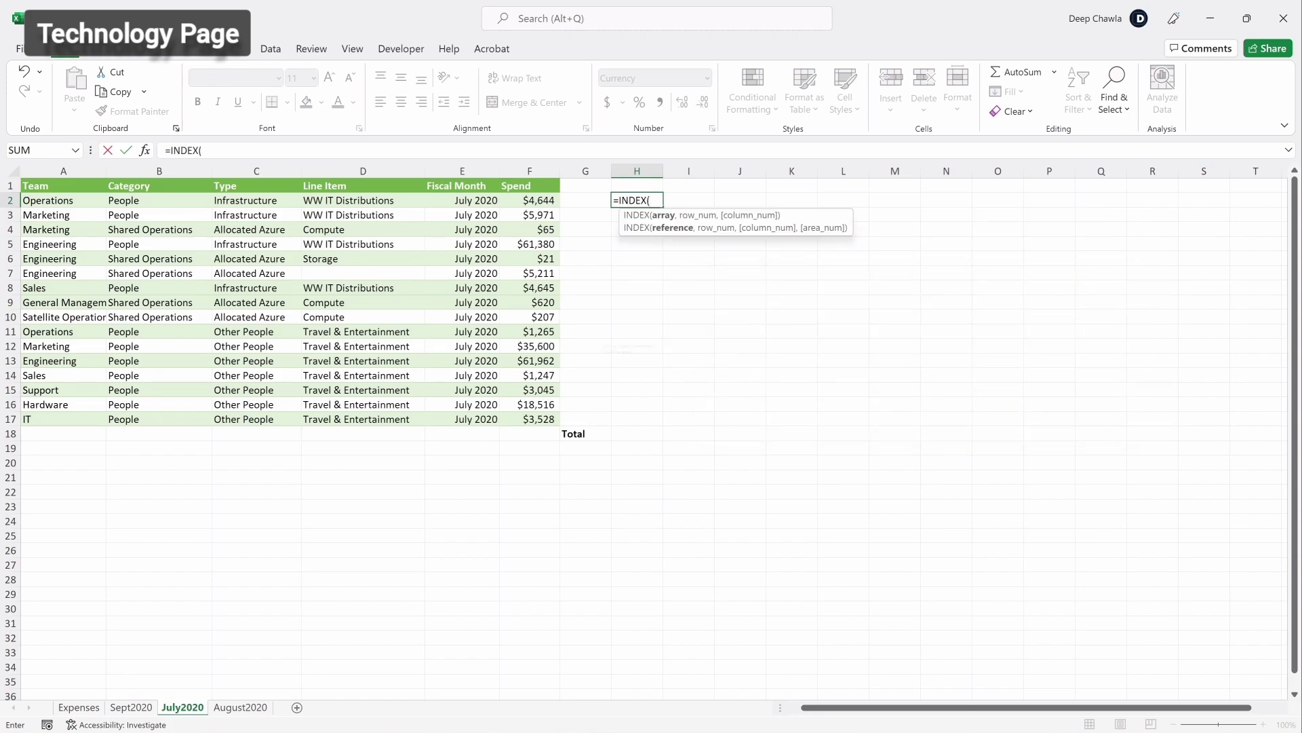
pyautogui.write('(')
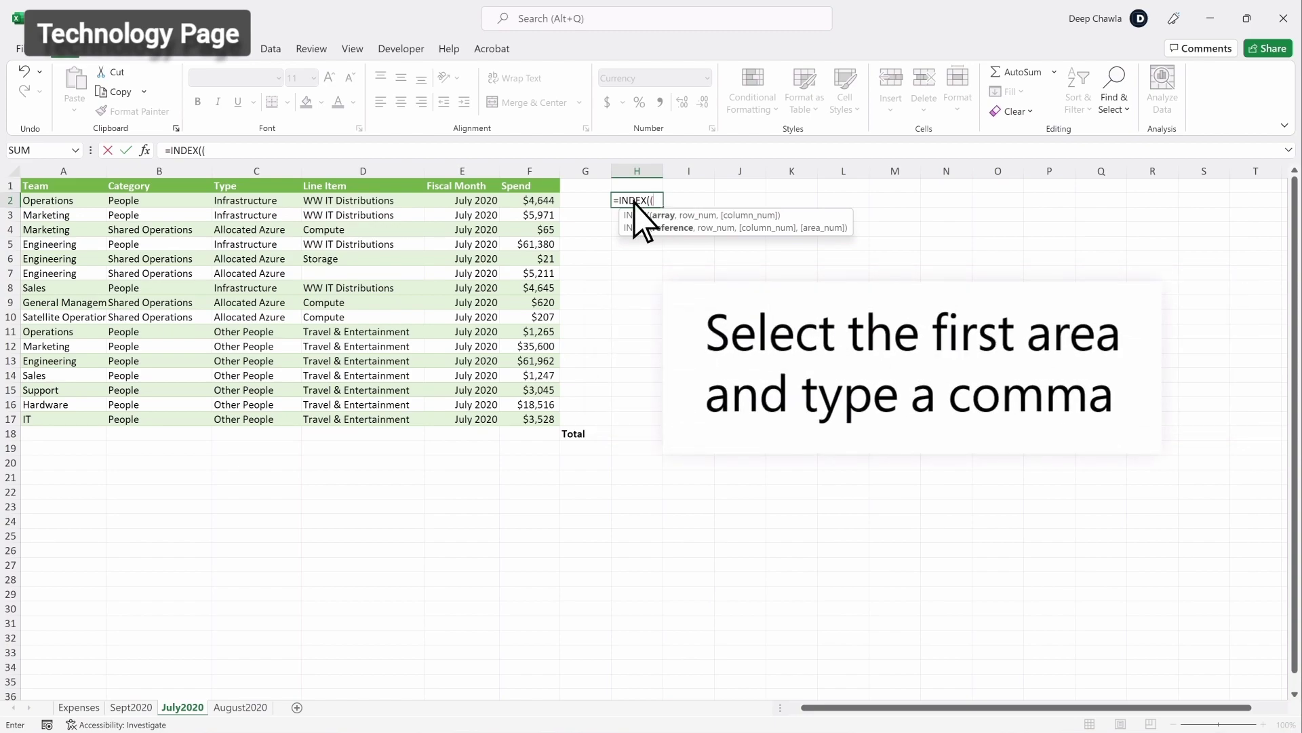
pyautogui.moveTo(80, 200); pyautogui.dragTo(514, 287)
pyautogui.write(',')
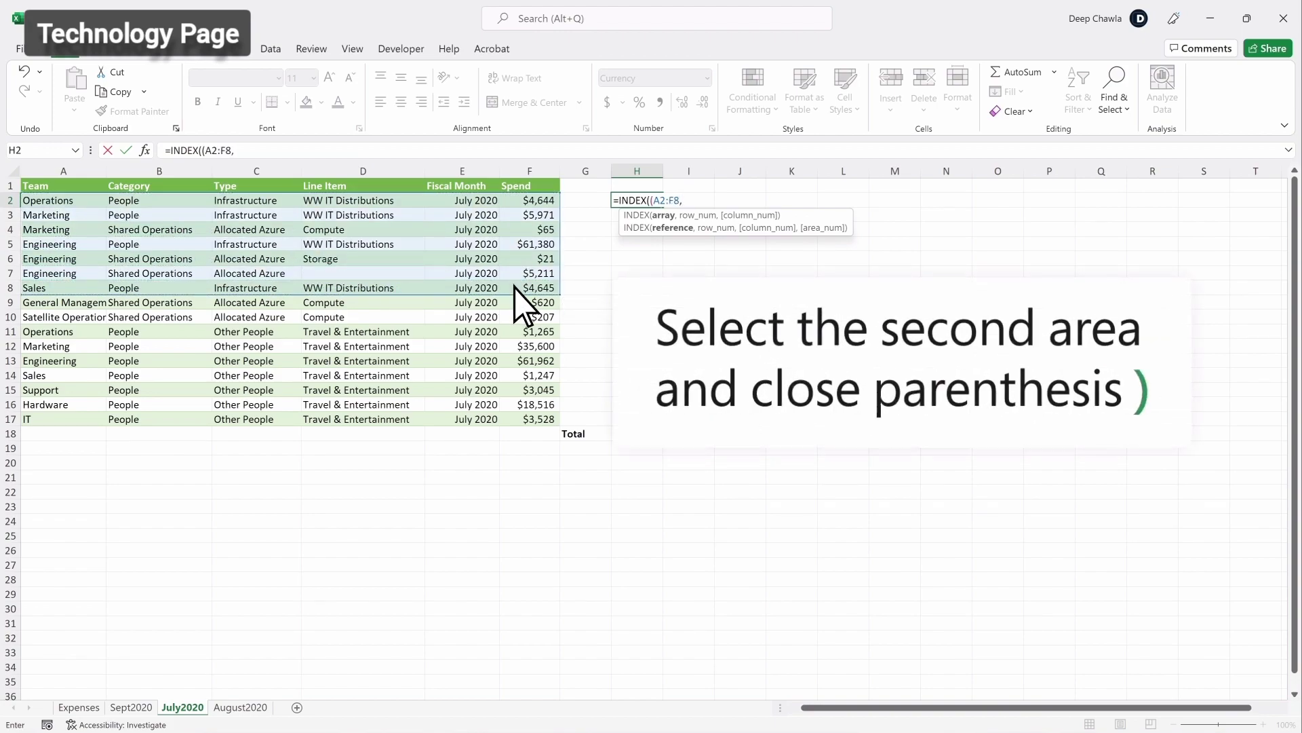
pyautogui.moveTo(96, 303); pyautogui.dragTo(526, 419)
pyautogui.write(')')
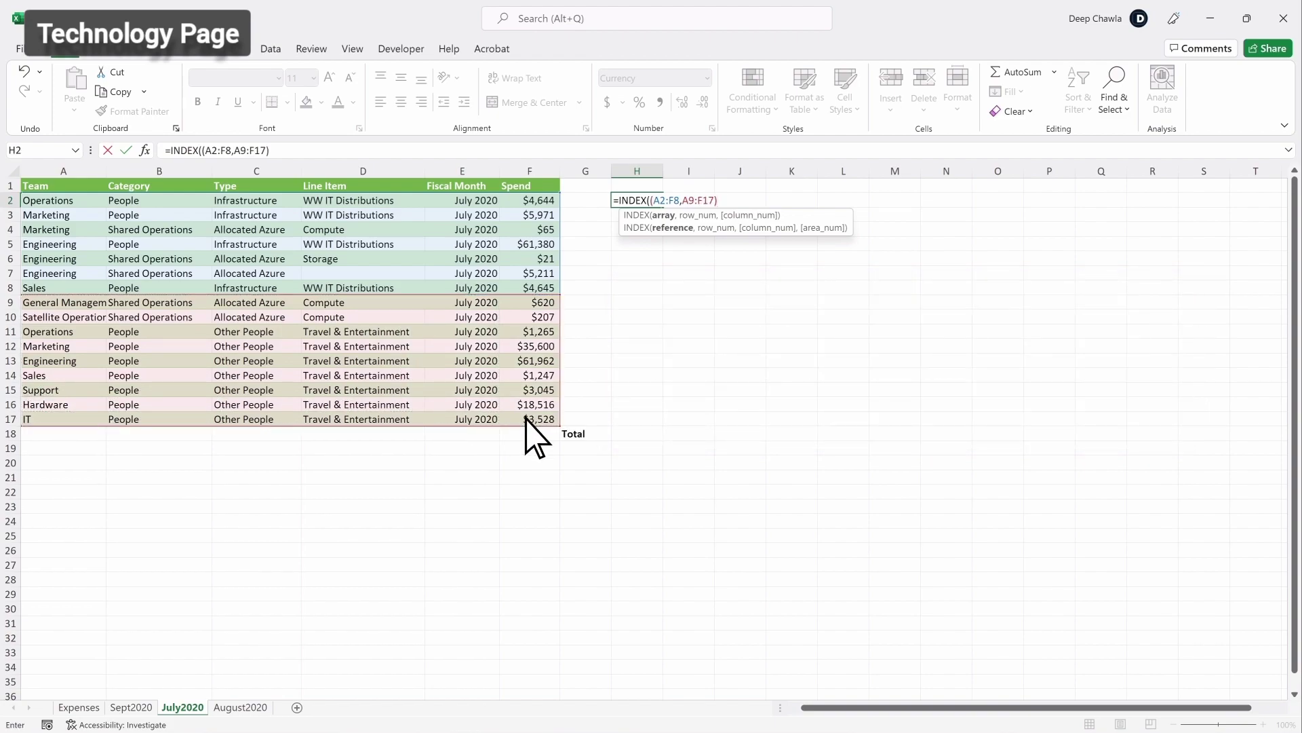
# Step: Complete the H2 INDEX formula with row number 7, column number 6 and area number 1
pyautogui.write(',7')
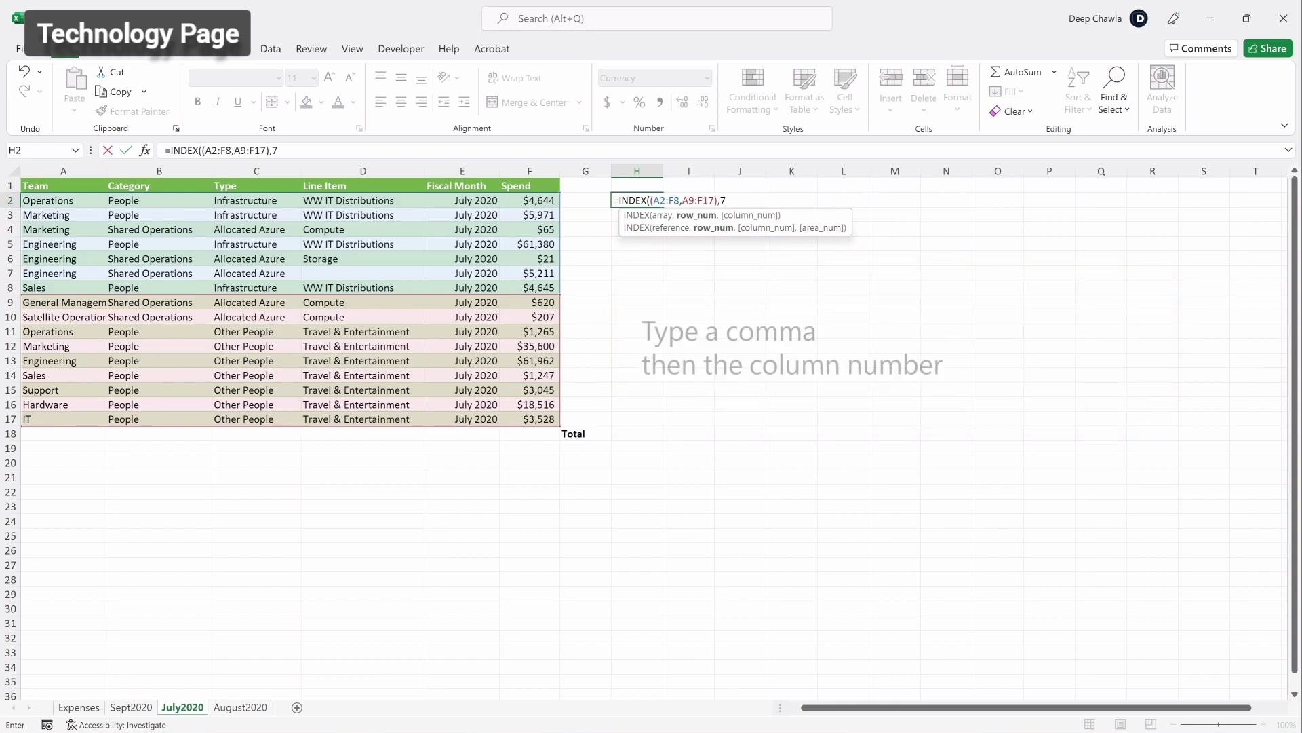
pyautogui.write(',6')
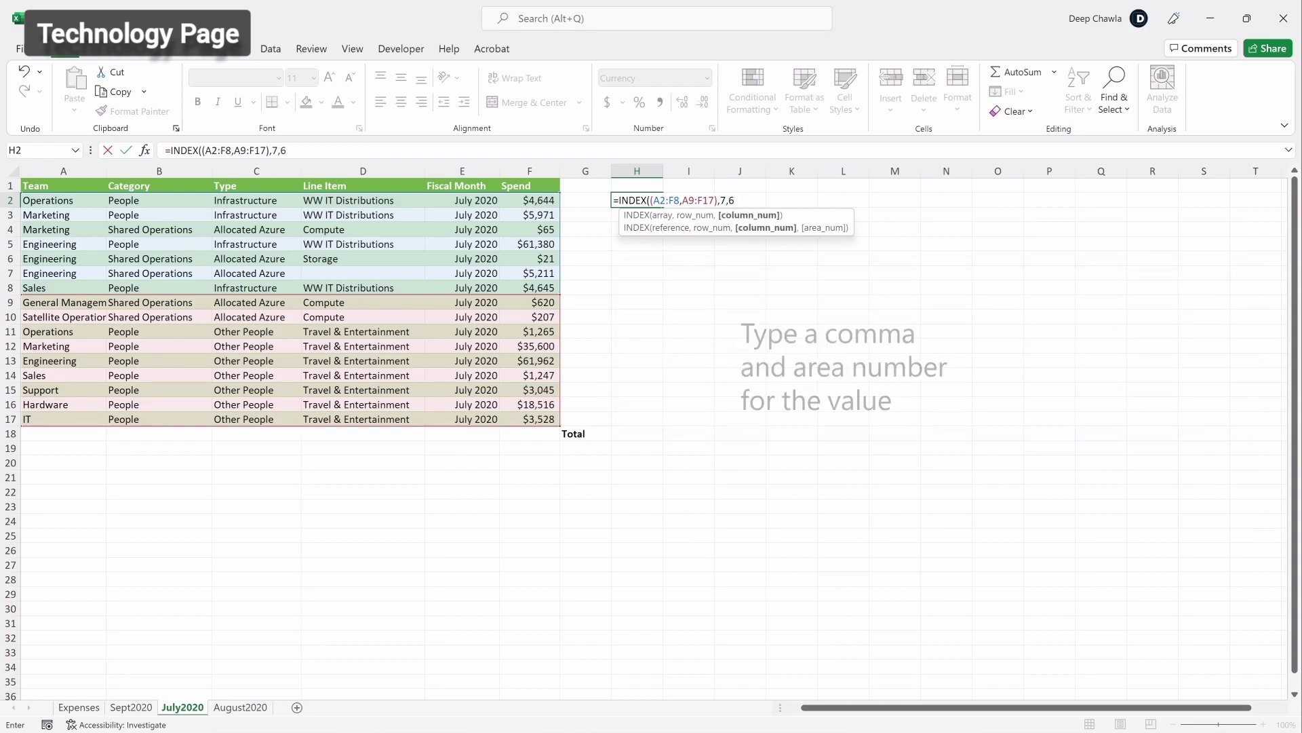
pyautogui.write(',')
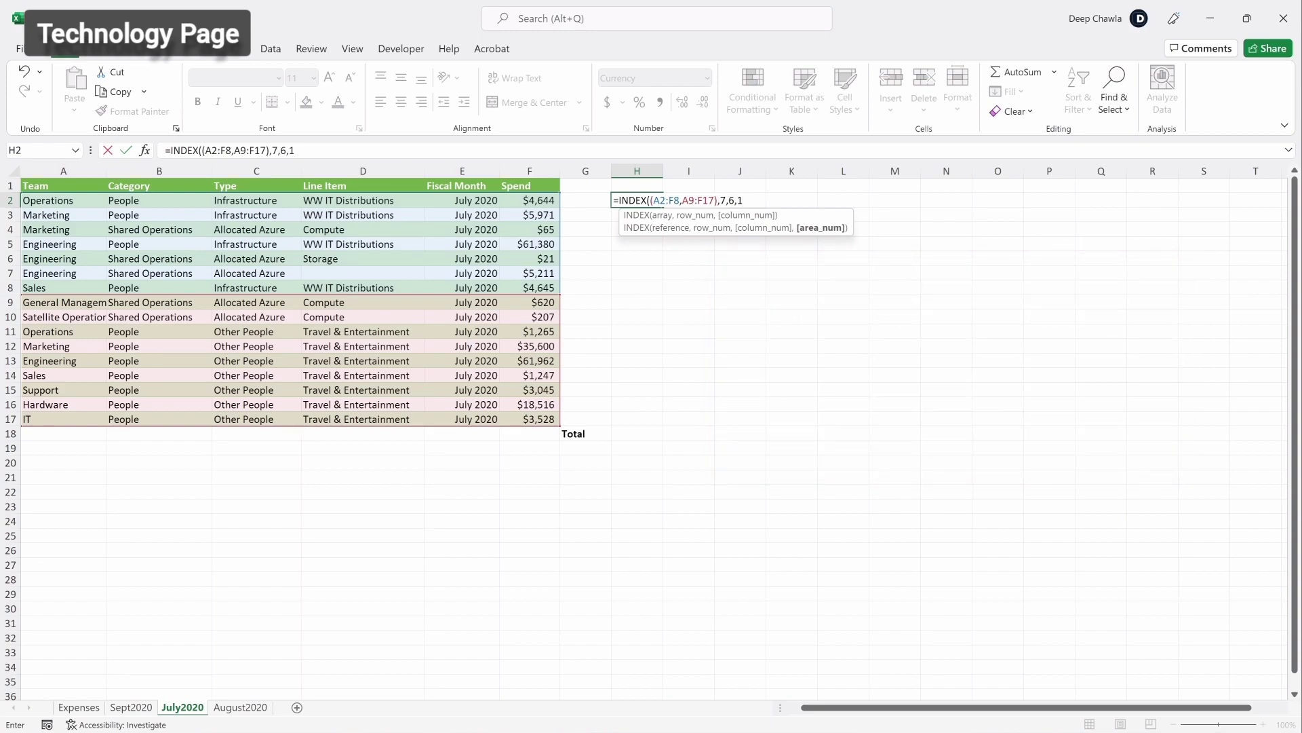
pyautogui.write('1)')
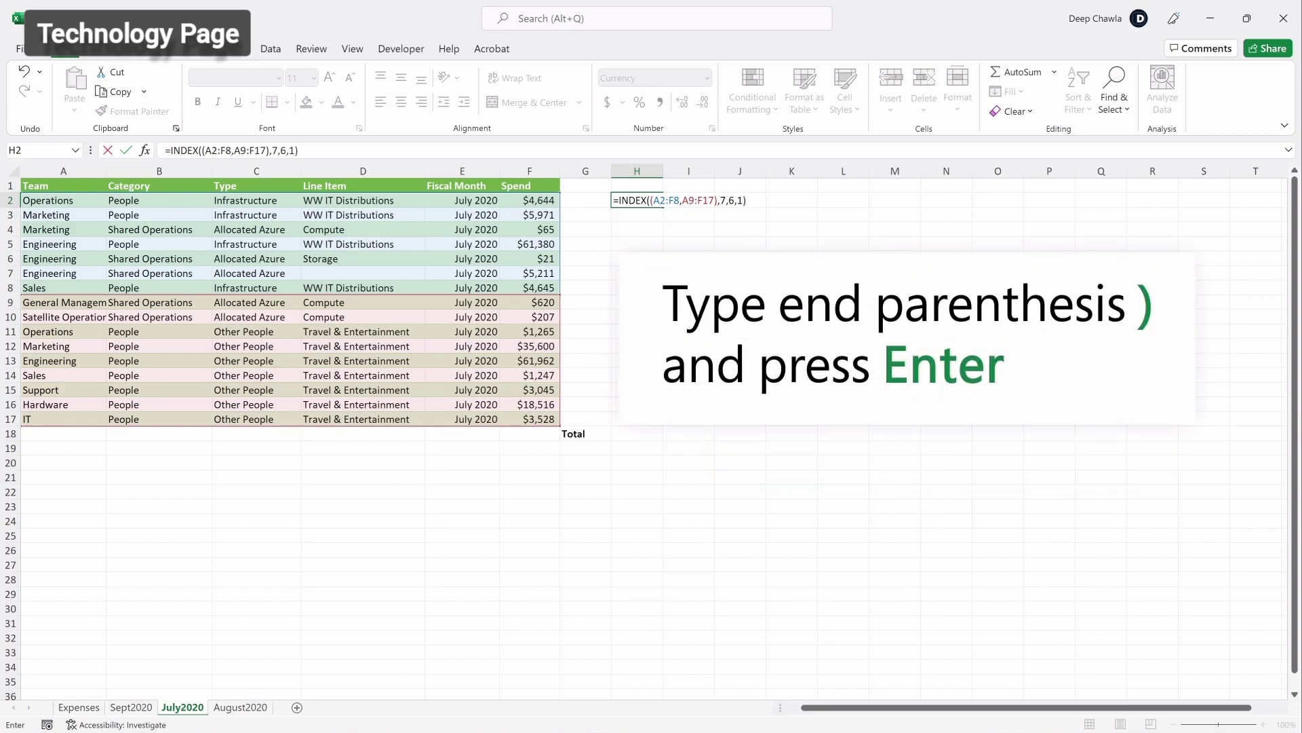
pyautogui.press('Return')
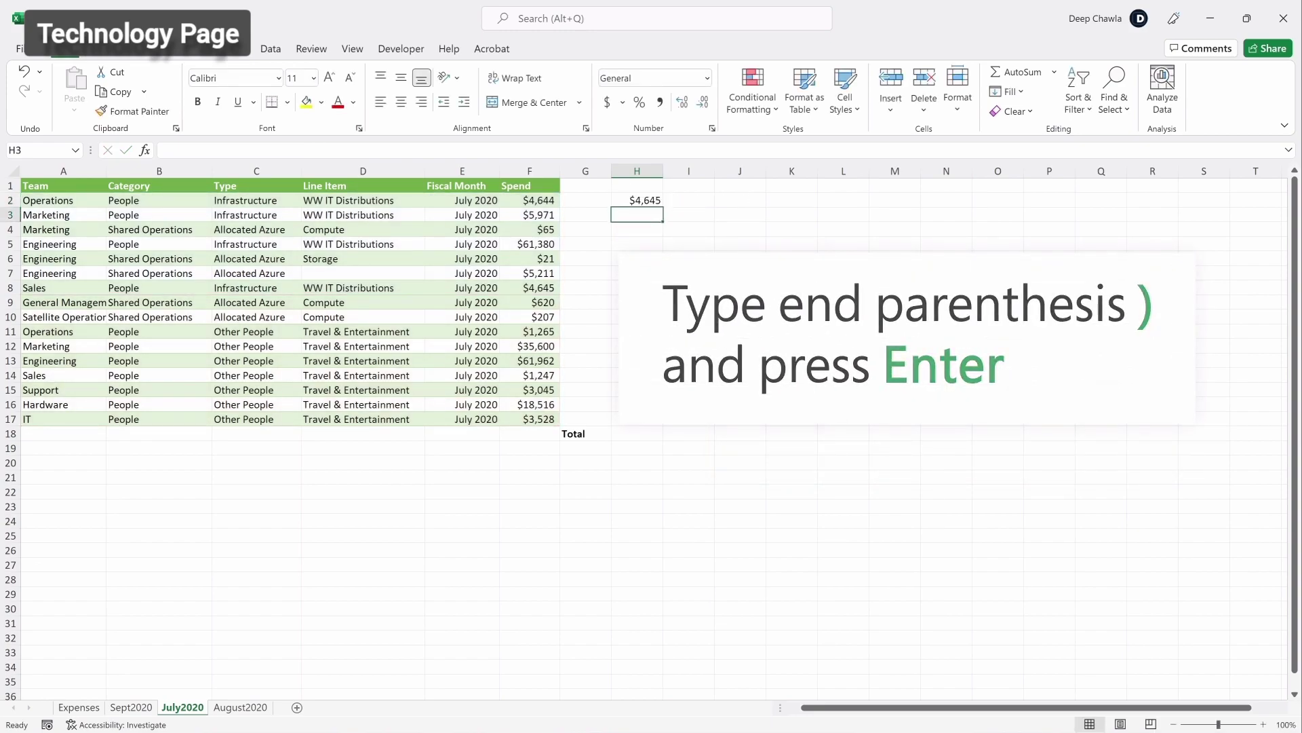